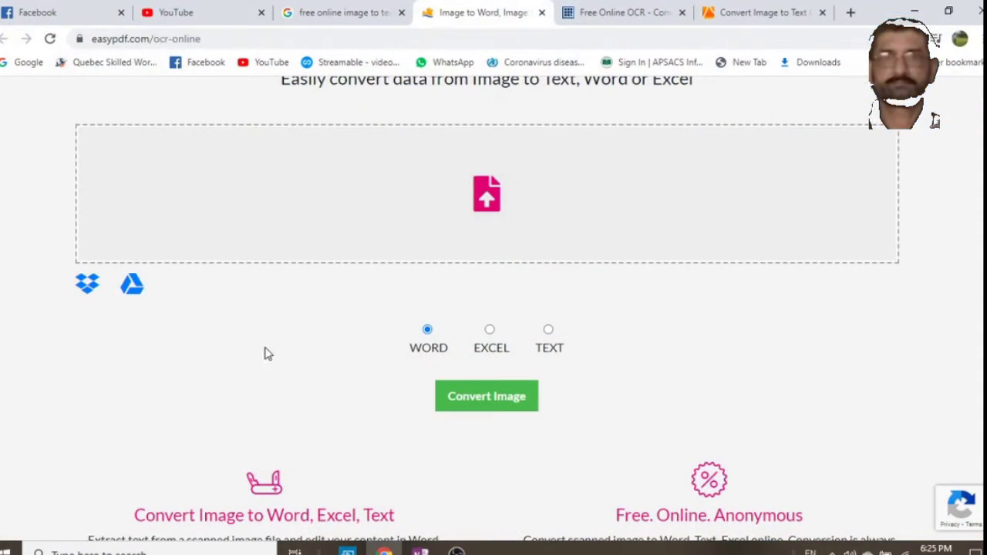
Return to the Google results for the free online image-to-text converter search.
click(312, 17)
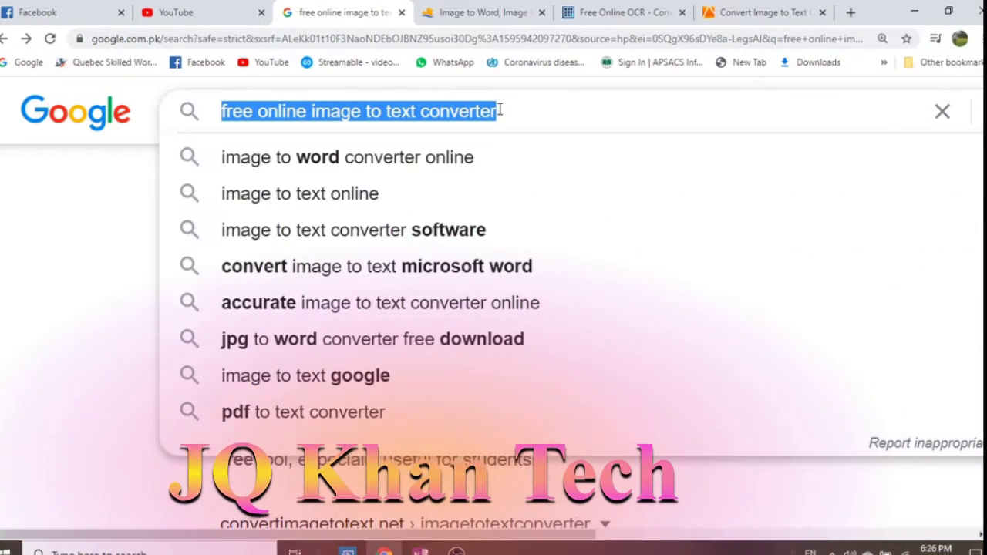
Re-run the converter search and close the easypdf image-to-Word tab.
click(499, 111)
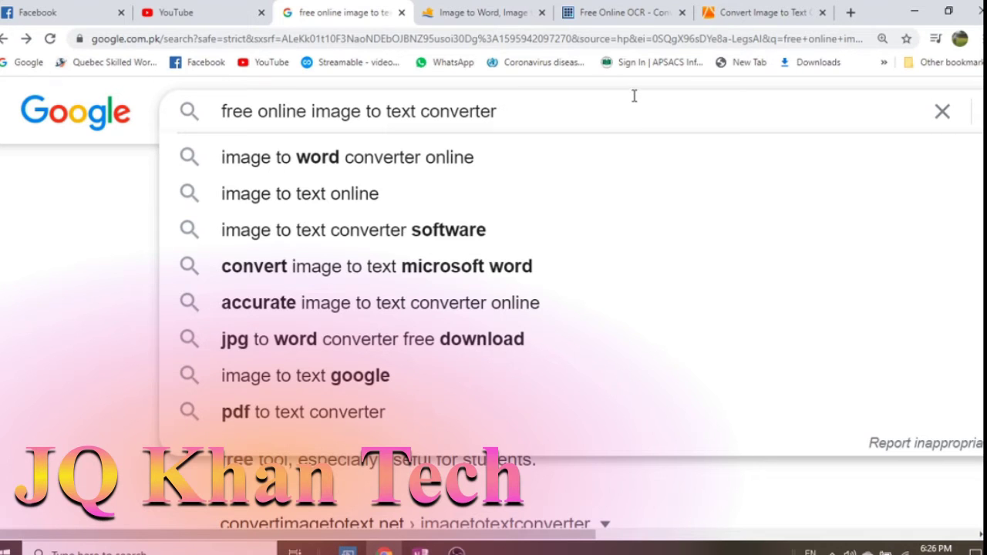
key(Return)
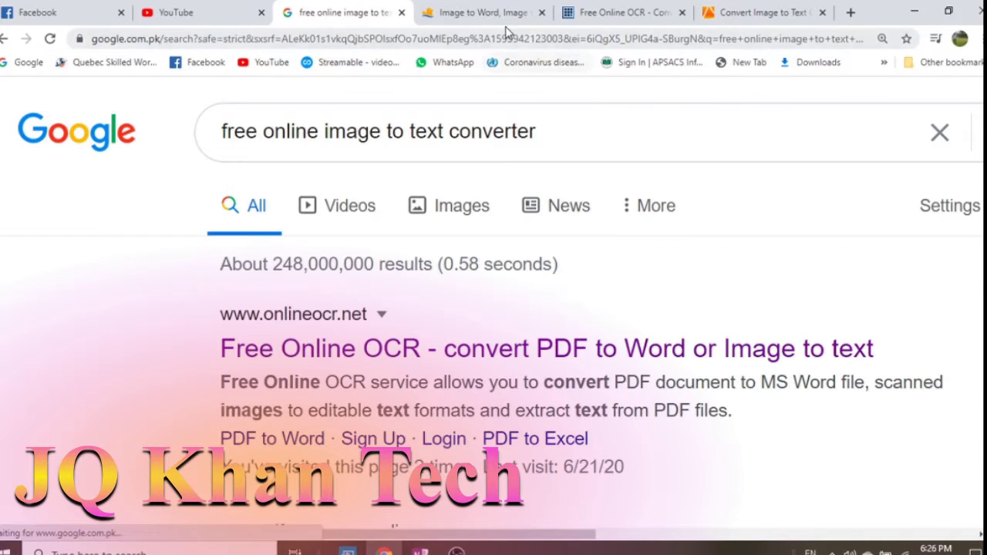
click(496, 15)
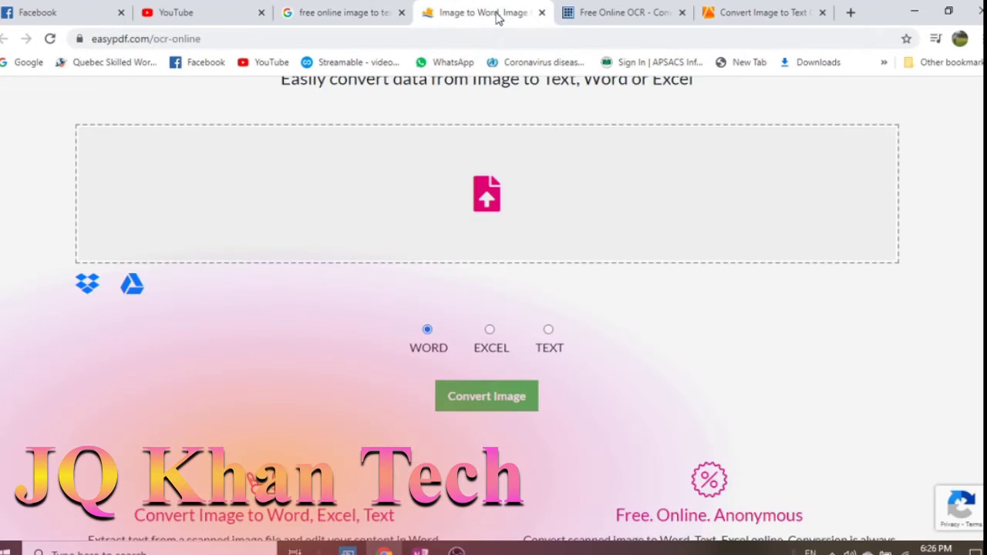
click(600, 16)
click(542, 12)
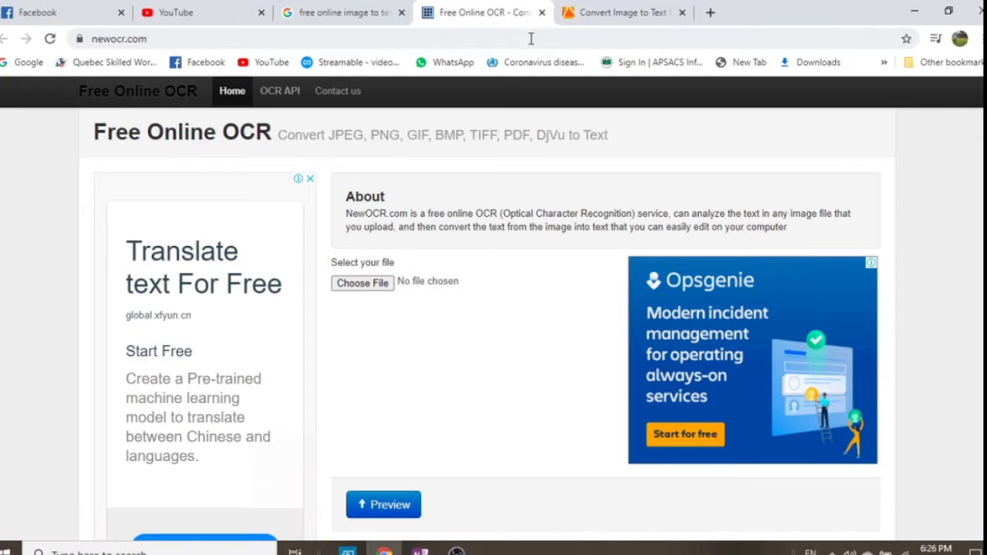
Attach the image 22.jpg on the NewOCR site for recognition.
click(370, 285)
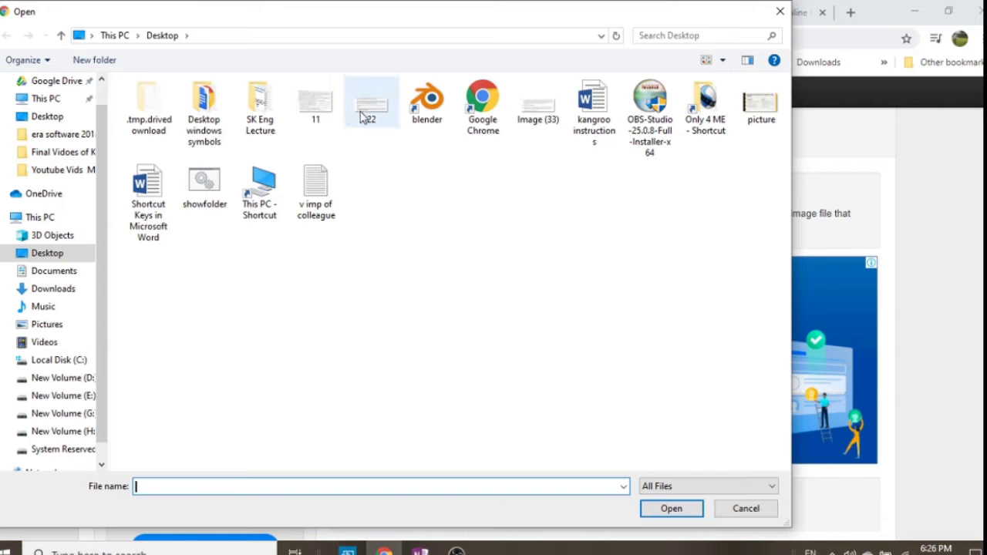
double_click(369, 107)
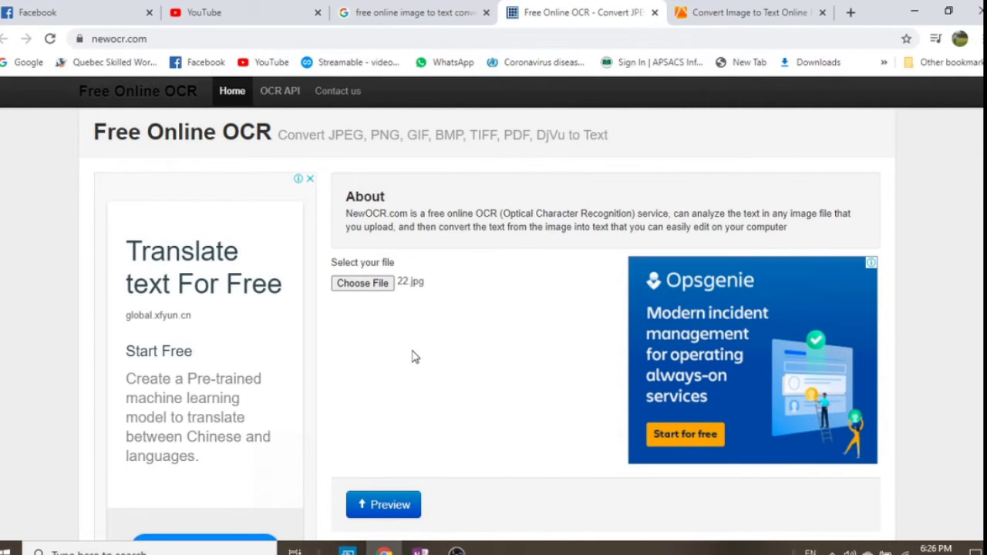
scroll(413, 354, down, 2)
scroll(415, 356, down, 1)
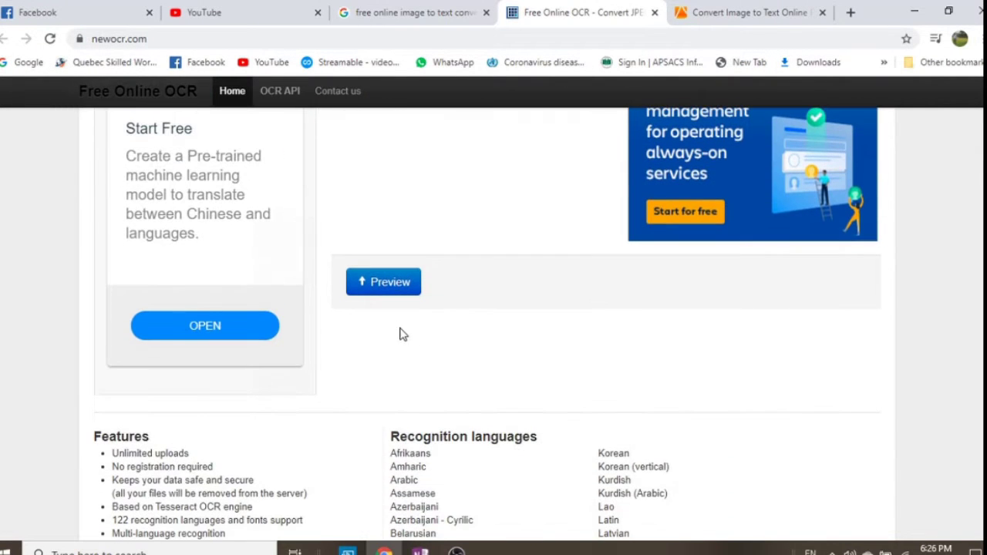
Preview 22.jpg on NewOCR and run OCR to produce the recognised text.
click(378, 279)
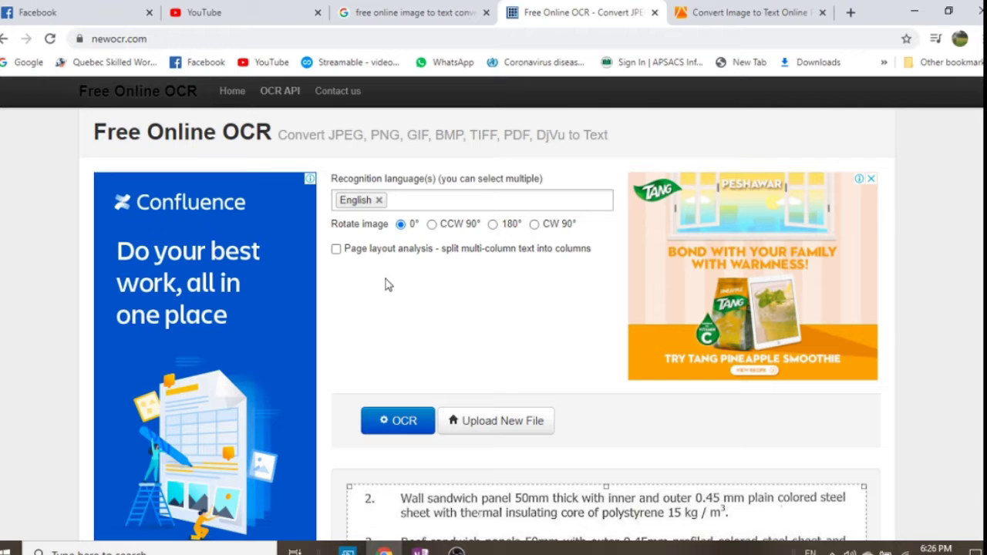
click(411, 417)
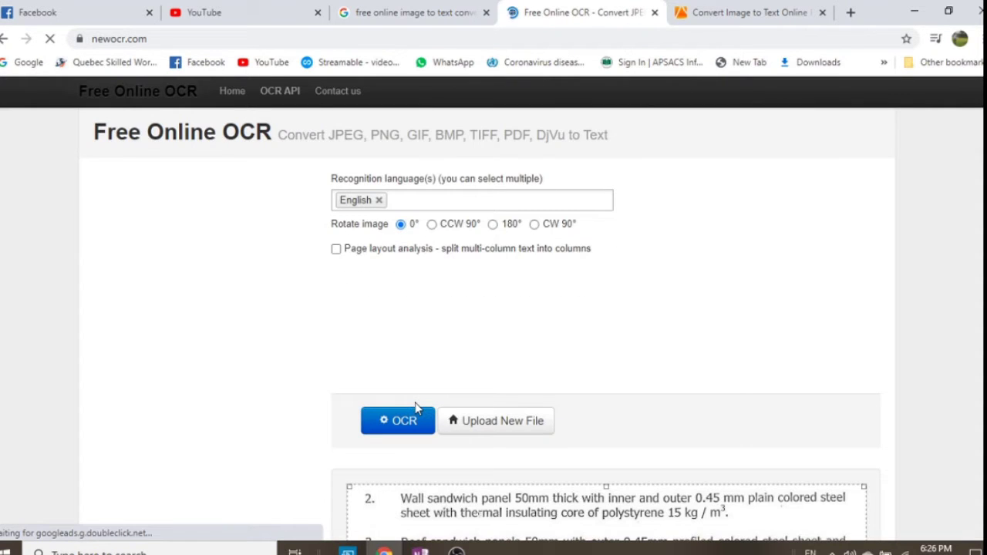
scroll(421, 399, down, 3)
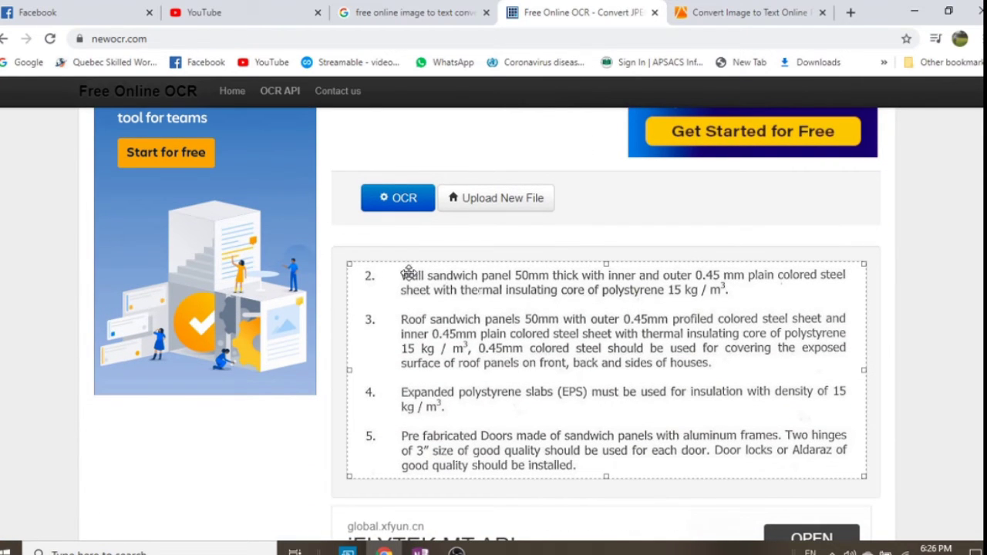
scroll(578, 447, down, 3)
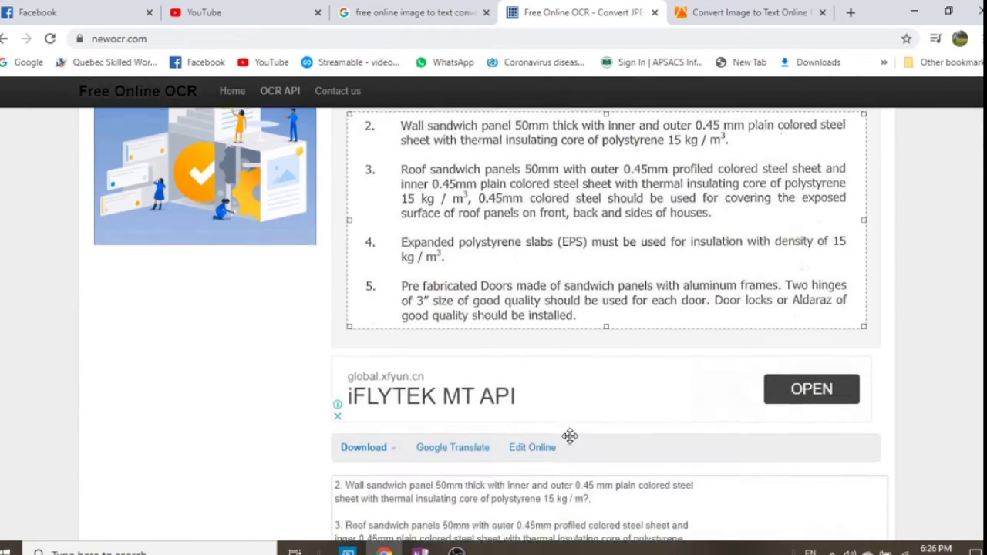
scroll(498, 342, down, 2)
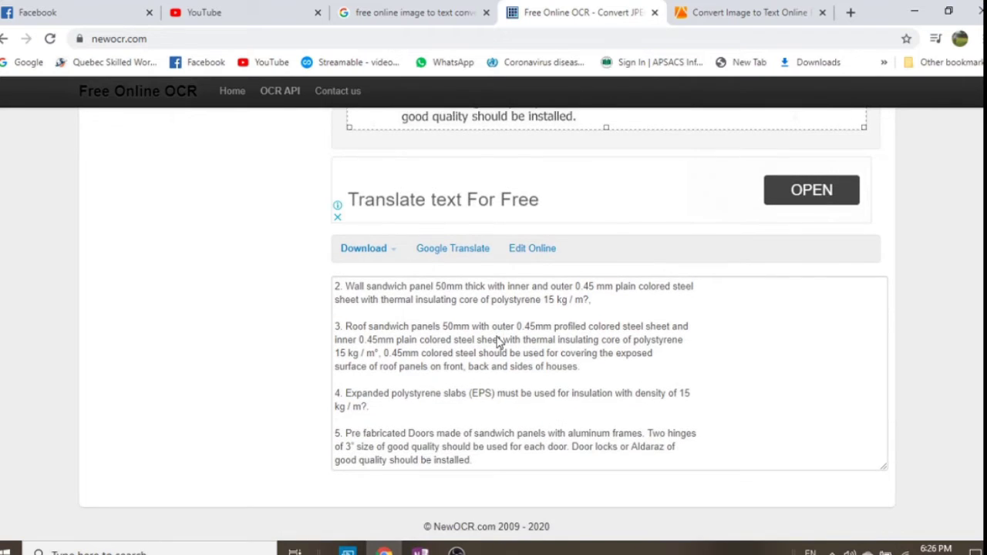
scroll(497, 309, up, 3)
scroll(487, 330, up, 2)
scroll(486, 330, down, 1)
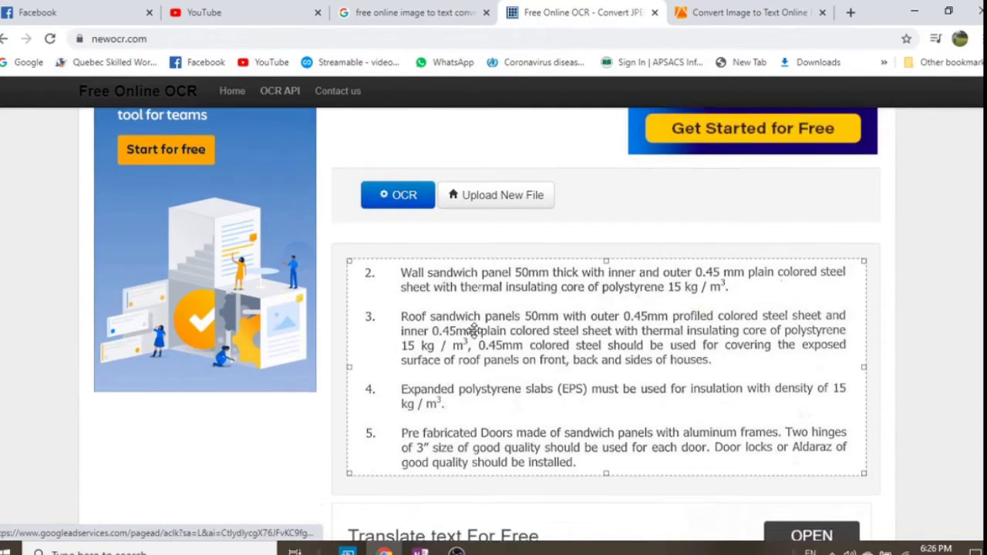
scroll(439, 282, down, 2)
scroll(446, 288, down, 1)
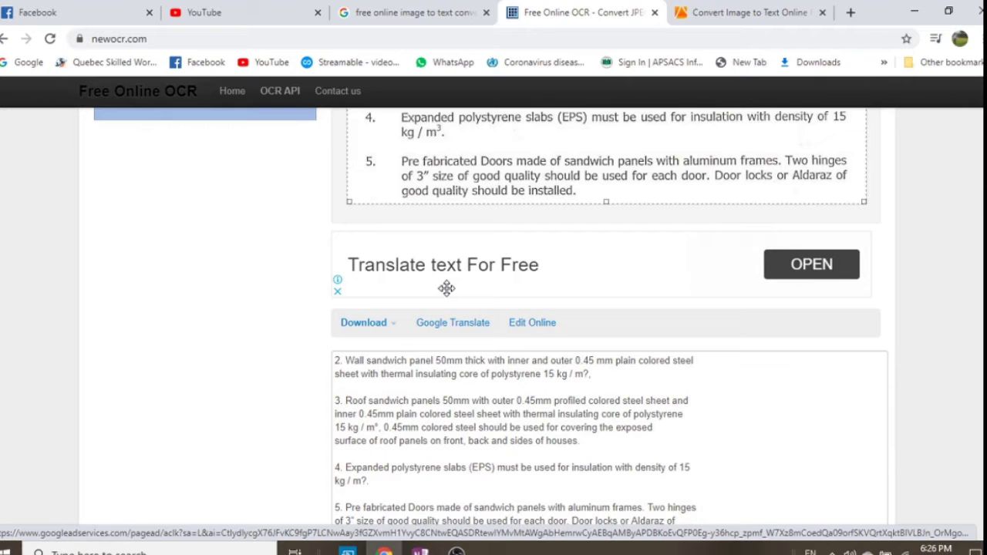
scroll(446, 289, down, 2)
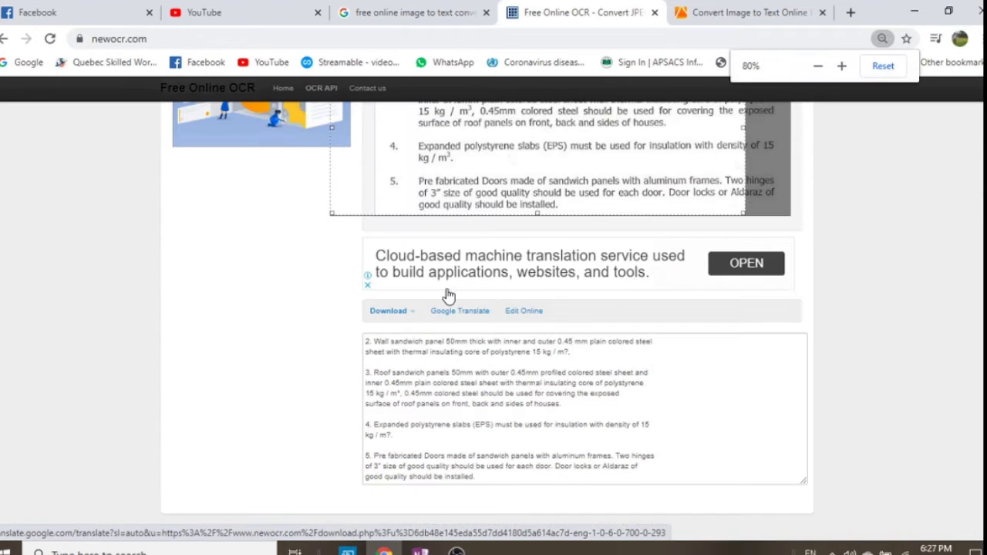
scroll(446, 292, down, 1)
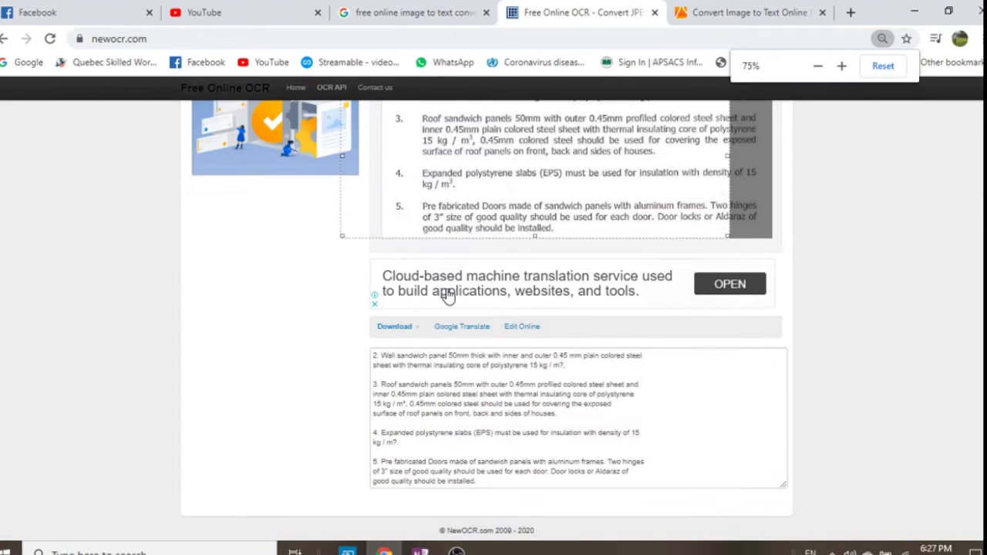
Select all of the recognised output text for copying.
click(484, 481)
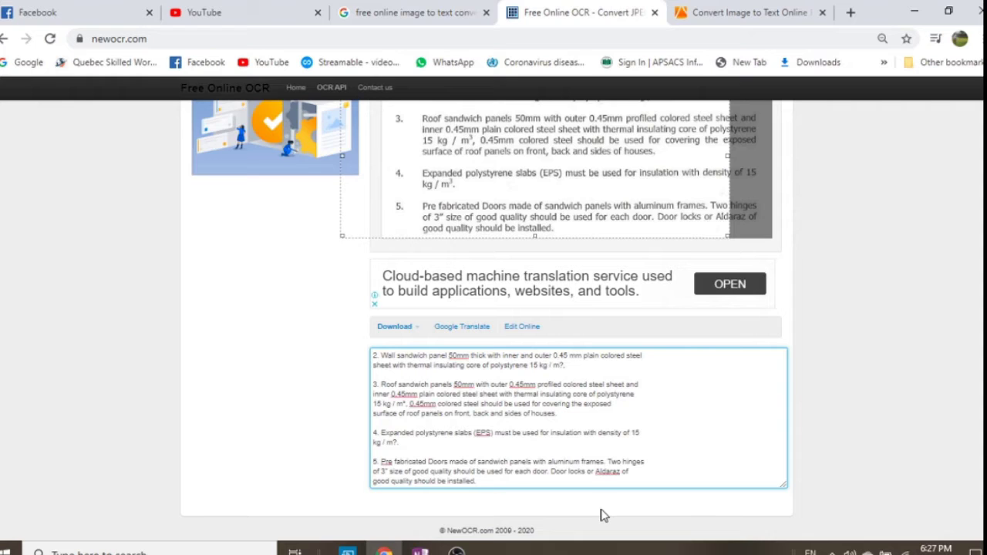
key(shift+Up)
key(shift+Up)
key(shift+Up)
key(shift+Up)
key(shift+Up)
key(shift+Up)
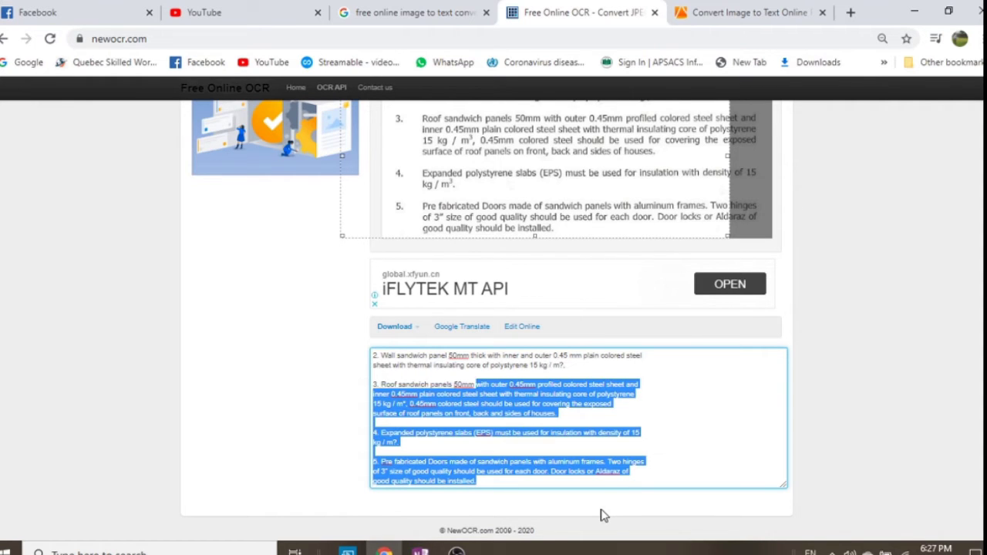
key(shift+Up)
key(shift+Up)
key(shift+Up)
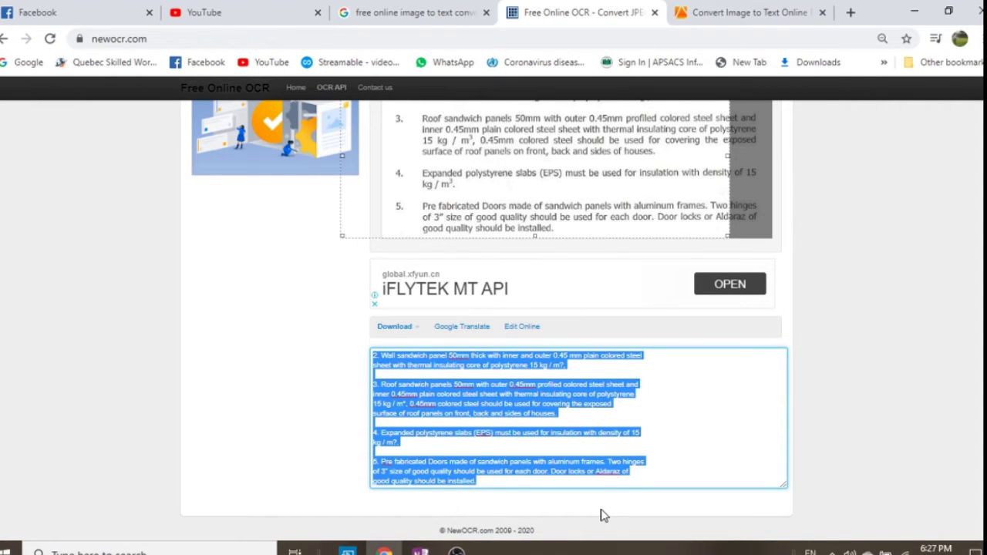
scroll(555, 505, up, 3)
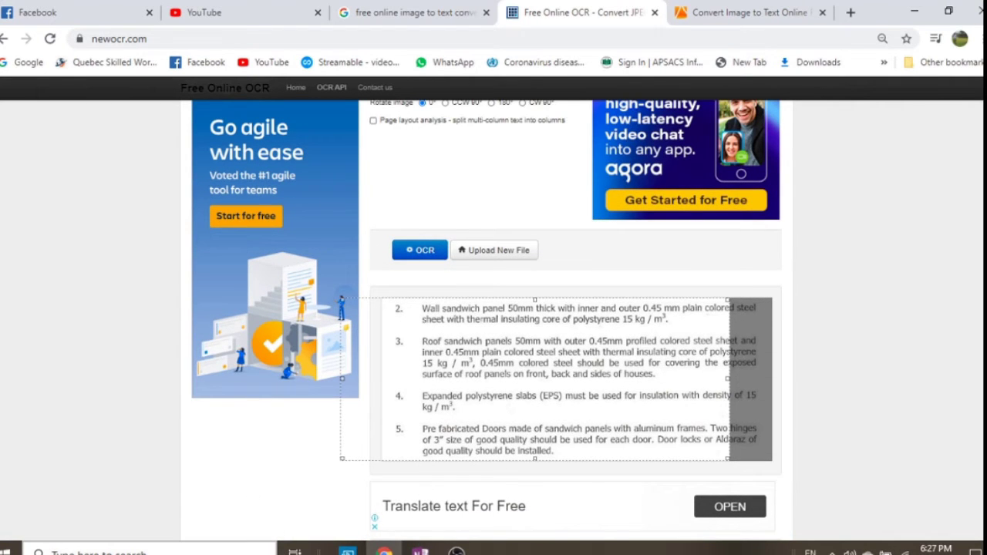
Launch Word 2013 via Start search 'winw', dismiss activation, and open a blank document.
click(61, 552)
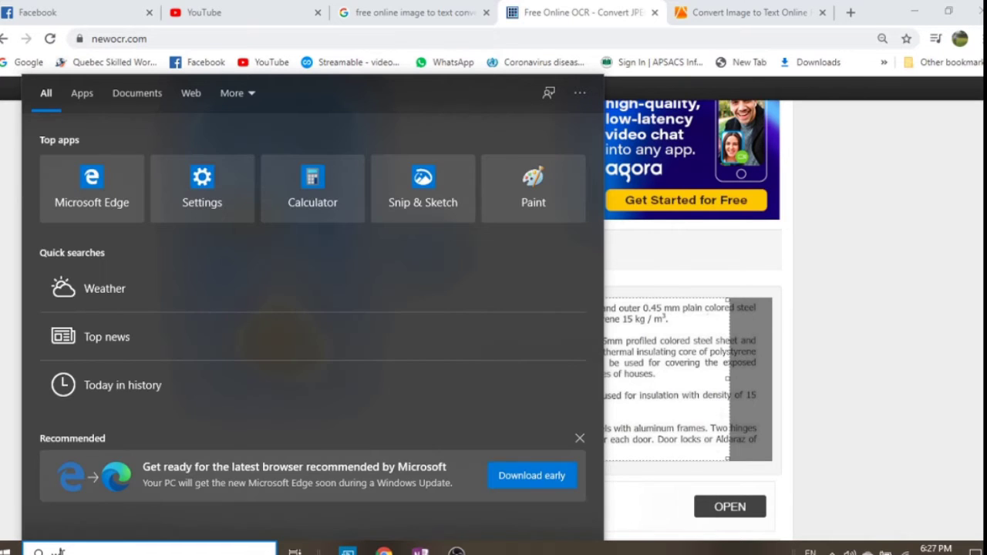
text(winw)
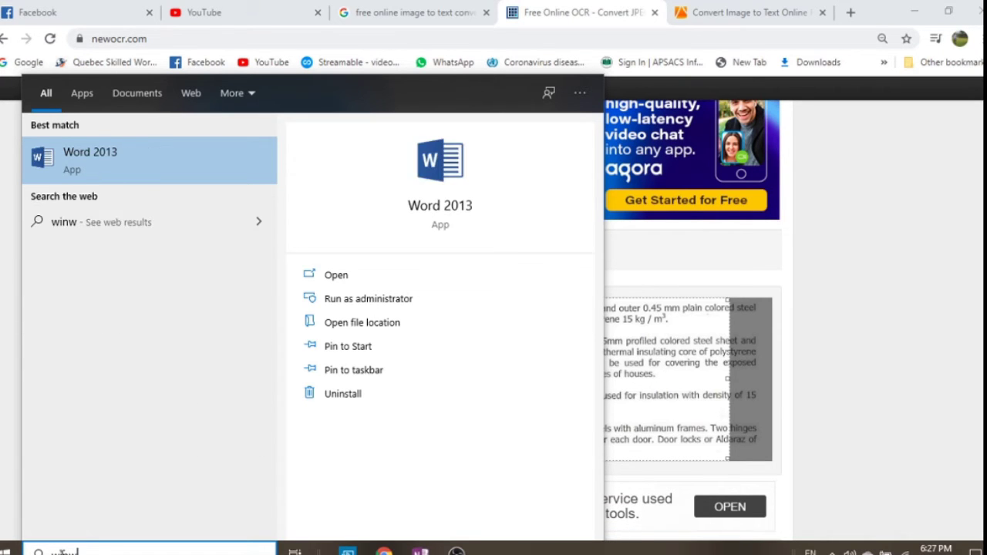
key(Return)
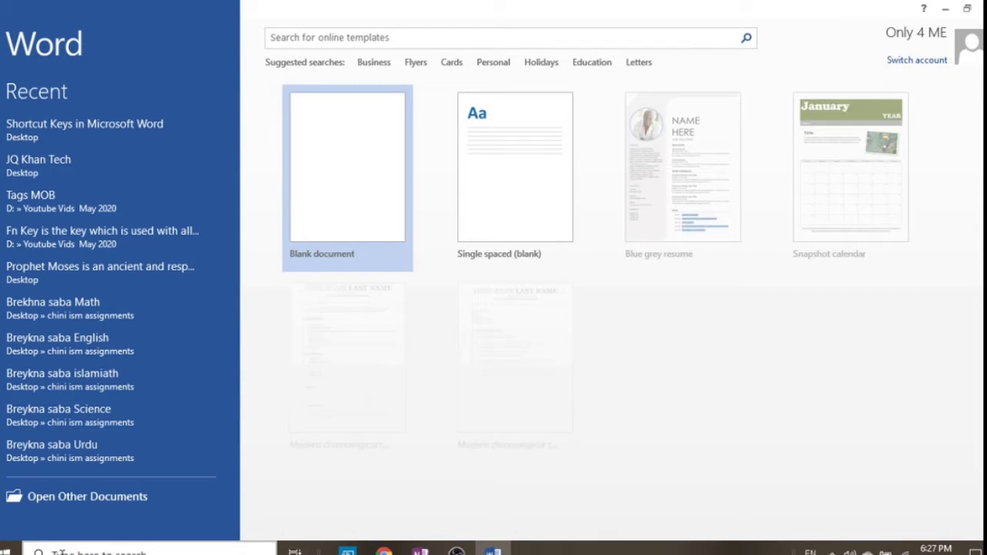
click(640, 423)
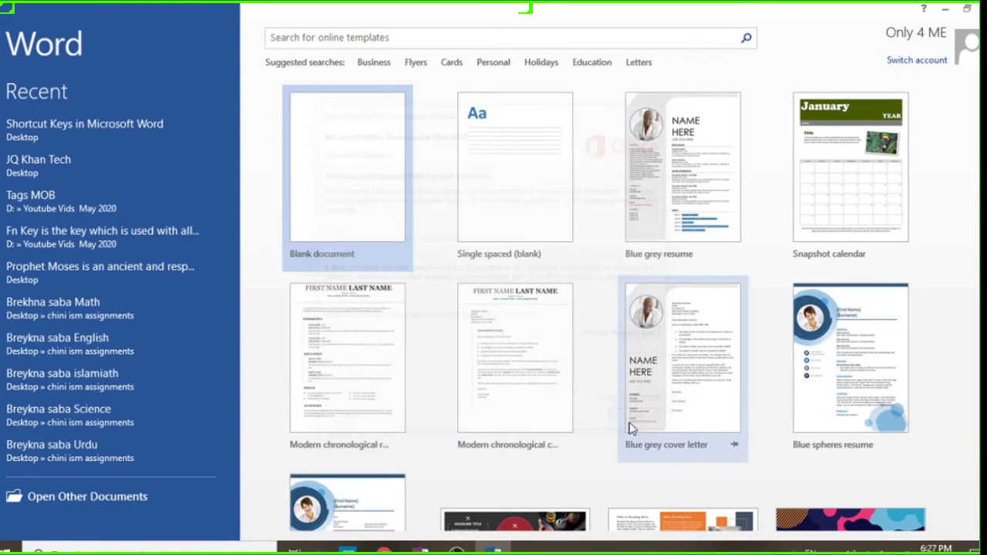
key(Return)
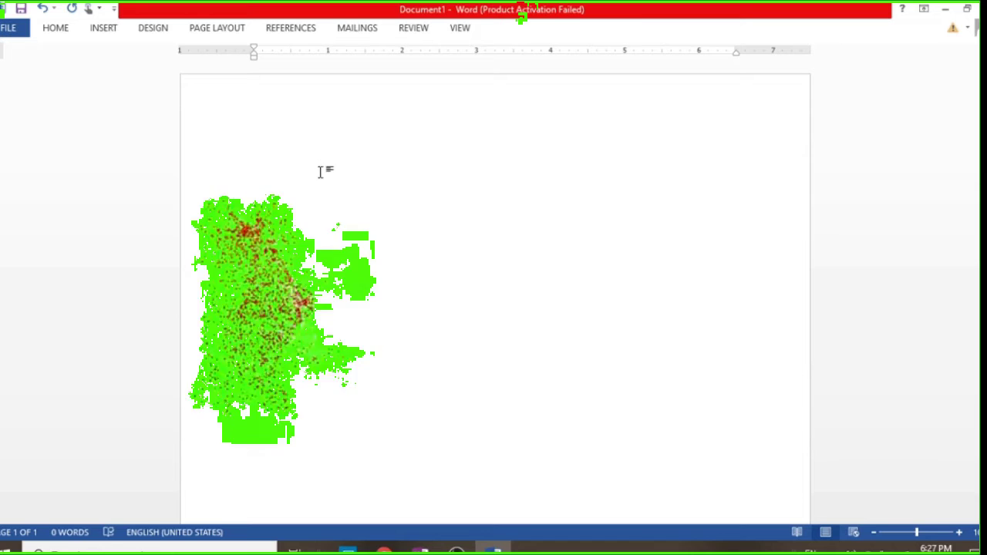
Paste the extracted text into Word and tighten its line spacing.
key(ctrl+v)
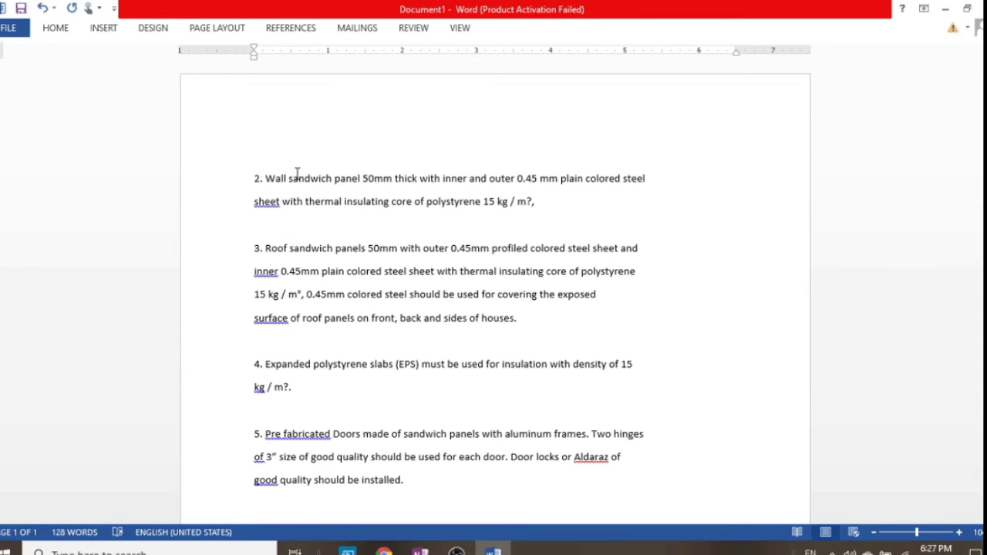
key(ctrl+a)
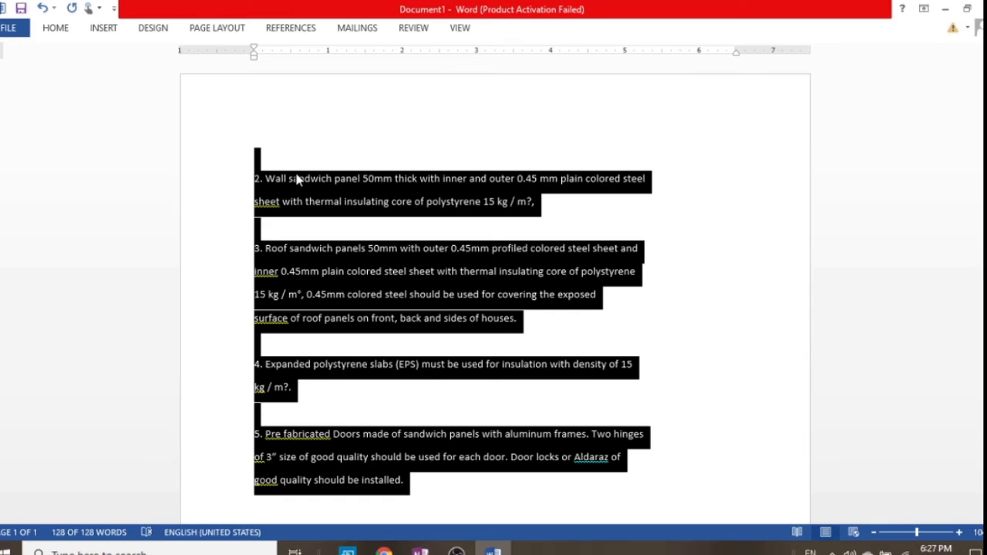
key(ctrl+1)
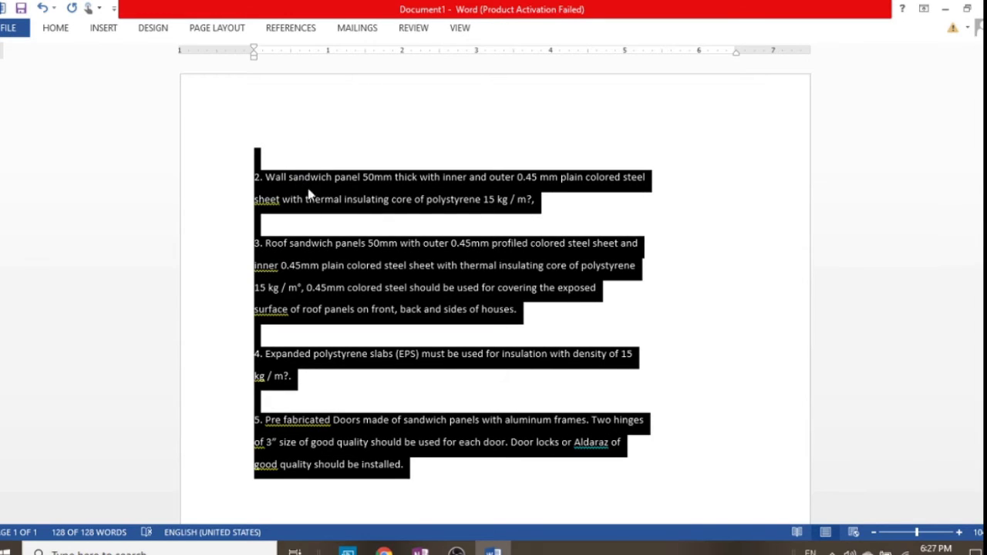
click(347, 324)
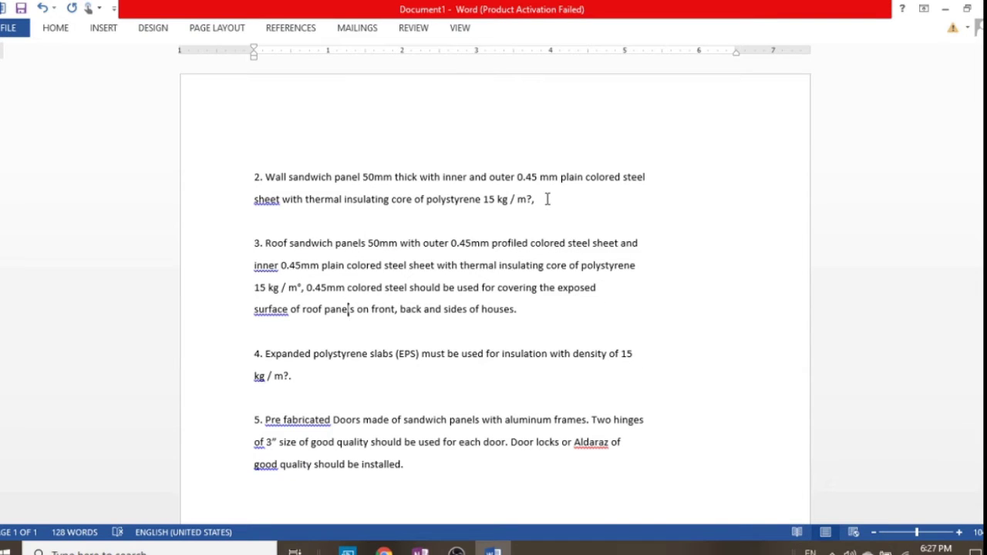
Test editing item 2 by deleting words and typing 'dfdgdgdgdgdf'.
mouse_move(544, 199)
mouse_down()
mouse_move(265, 176)
mouse_move(321, 210)
mouse_up()
click(276, 185)
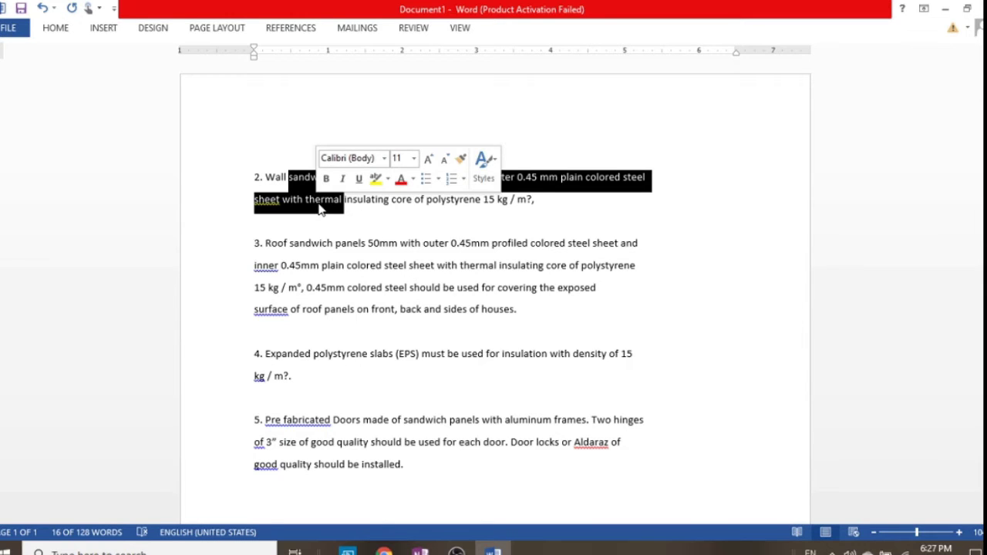
key(Delete)
text(dfdgdgdgdgdf)
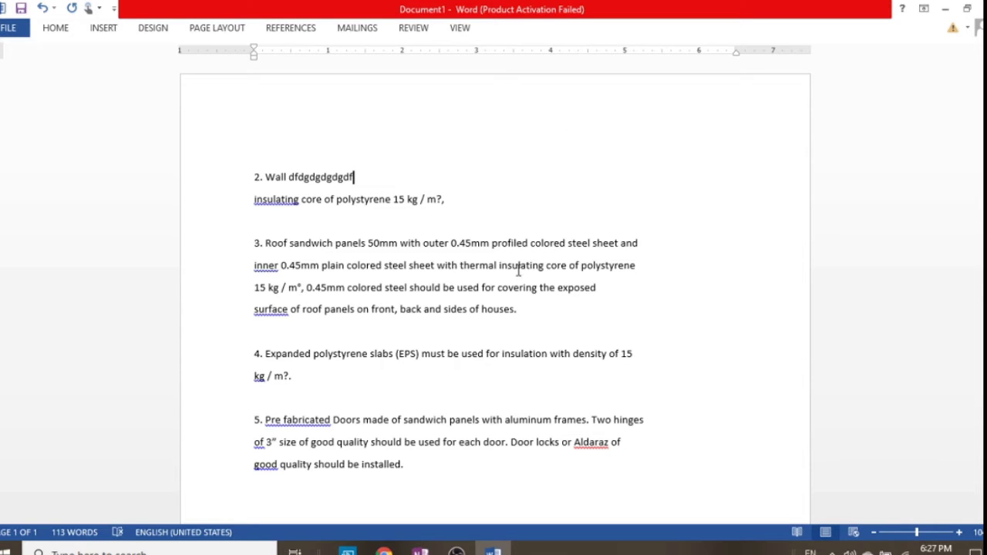
Delete all document text, leaving the page blank, and bring up Start.
key(ctrl+a)
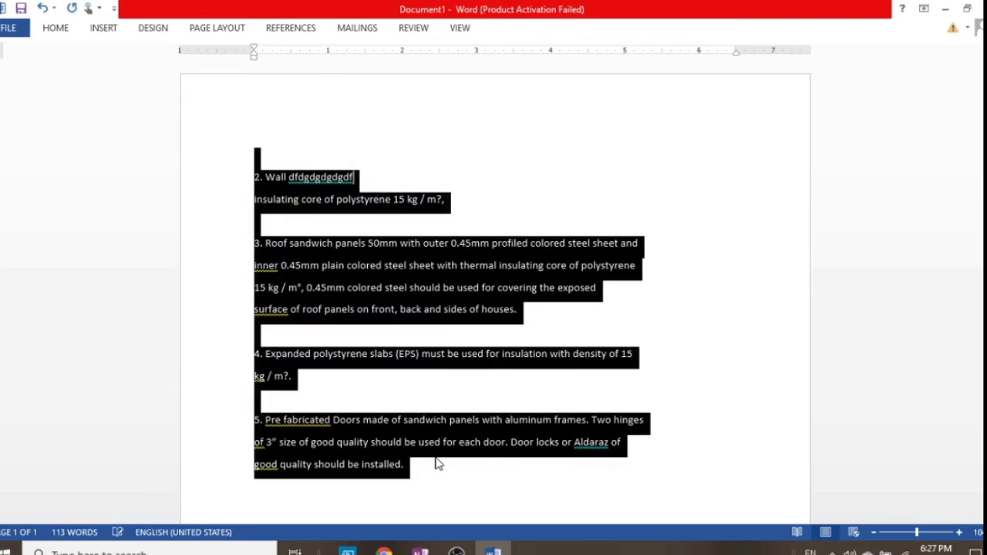
key(Delete)
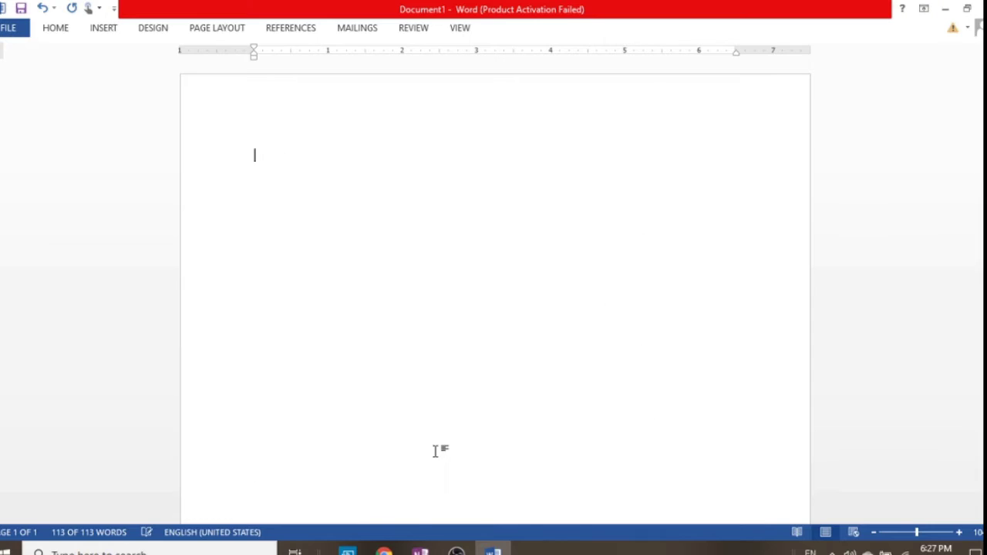
key(super+d)
Start OneNote 2013 from the Microsoft Office 2013 group in the Start menu.
click(52, 552)
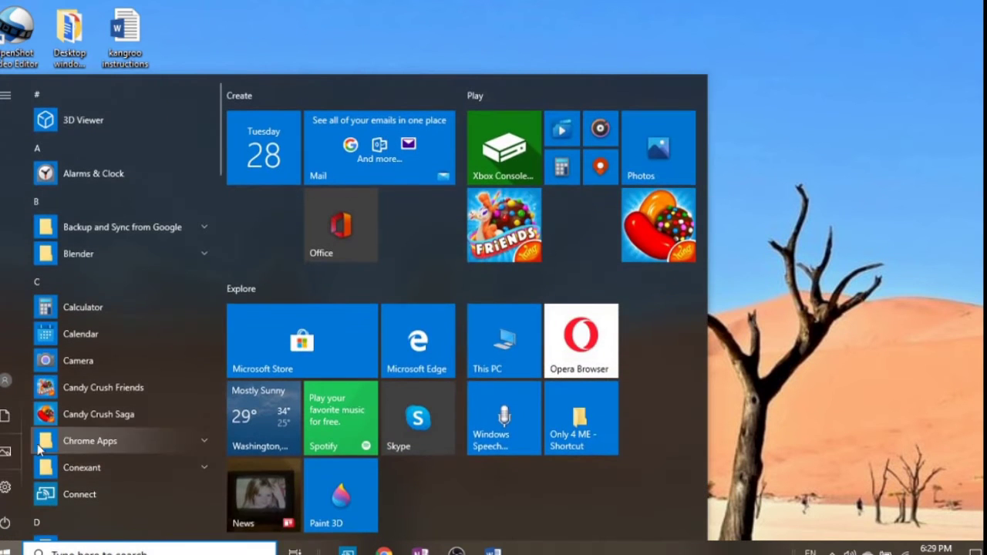
scroll(85, 463, down, 2)
scroll(88, 475, down, 2)
scroll(89, 476, down, 1)
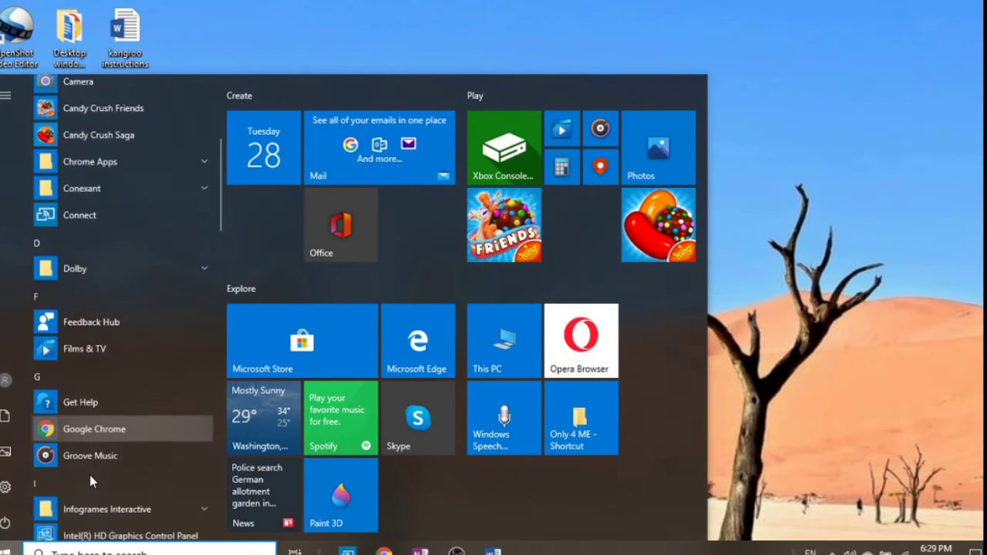
scroll(90, 476, down, 1)
scroll(92, 472, down, 1)
scroll(91, 469, down, 2)
scroll(93, 471, down, 2)
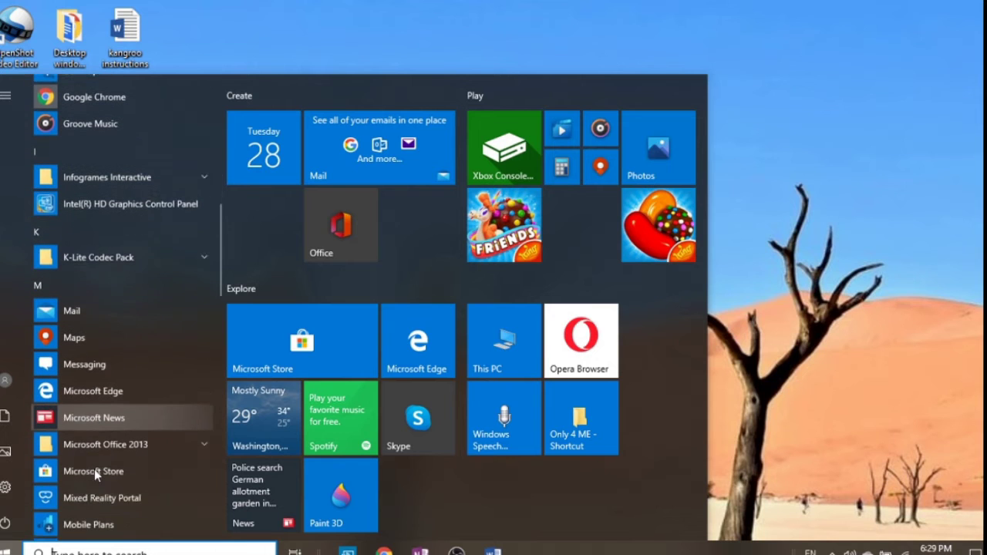
scroll(97, 470, down, 1)
click(112, 432)
scroll(112, 433, down, 2)
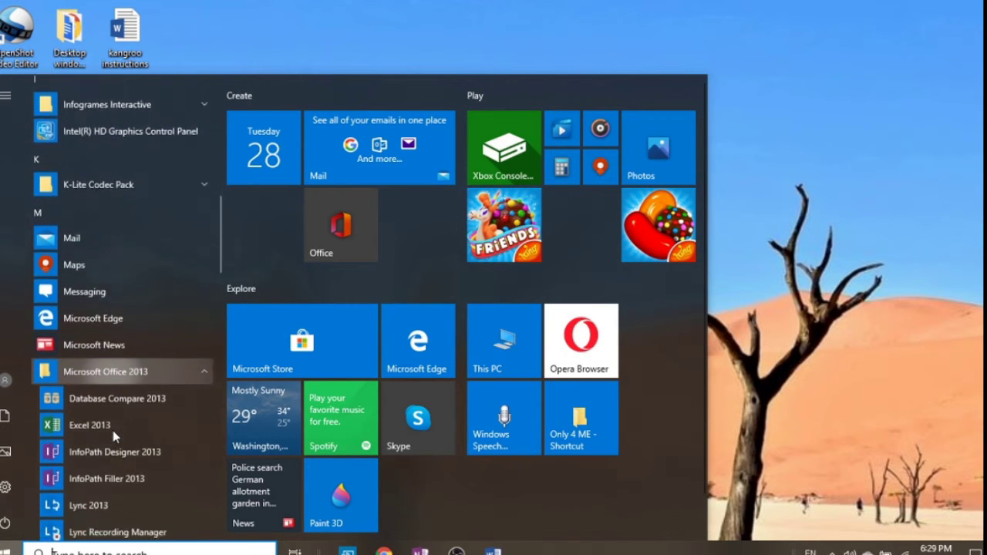
scroll(113, 432, down, 3)
scroll(114, 430, down, 3)
scroll(113, 428, down, 3)
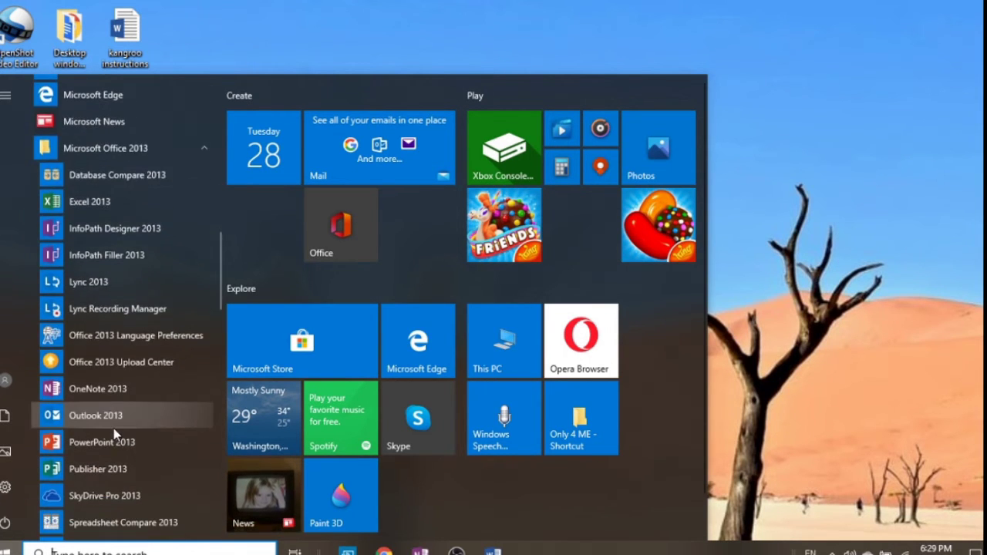
click(110, 390)
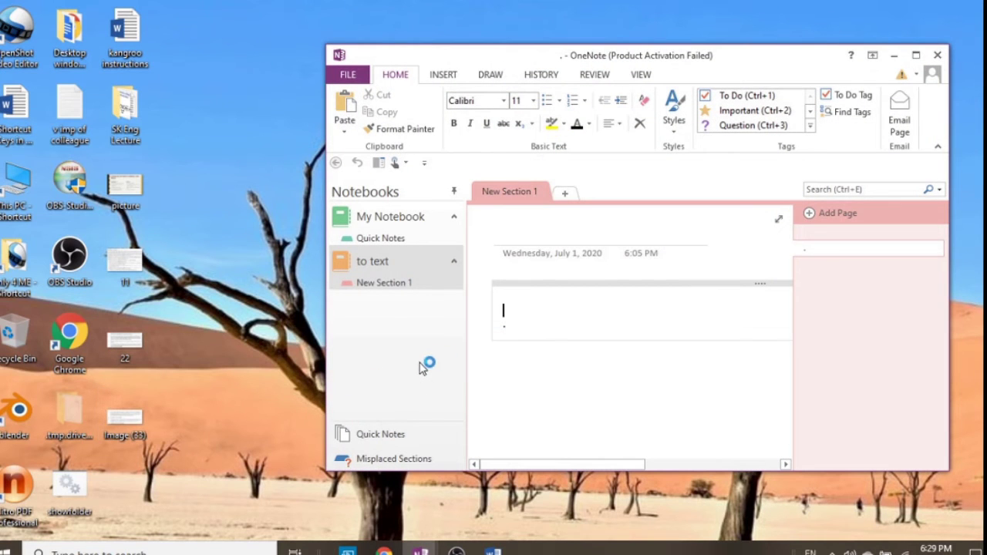
Remove the stray dot, paste the summary-versus-précis picture, and maximize OneNote.
click(546, 318)
key(BackSpace)
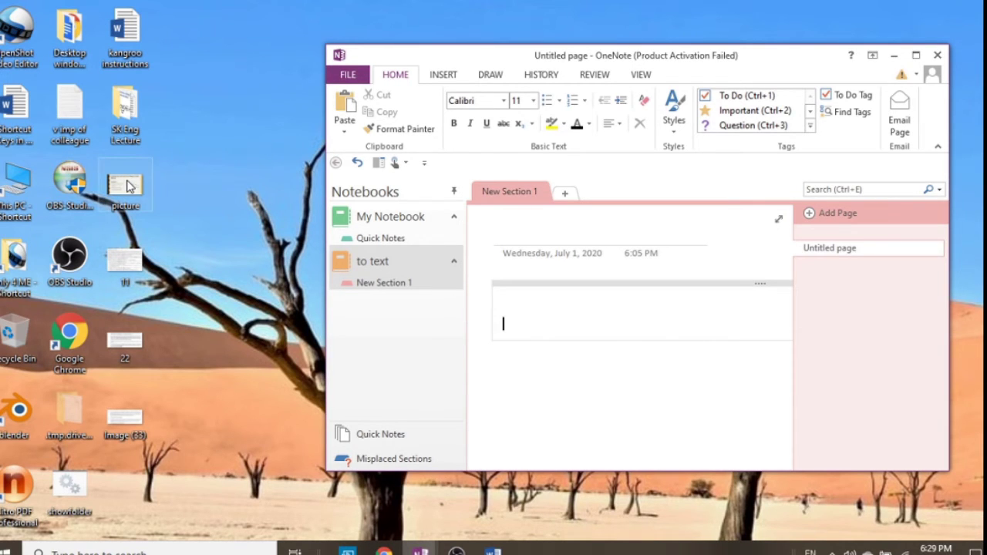
right_click(130, 186)
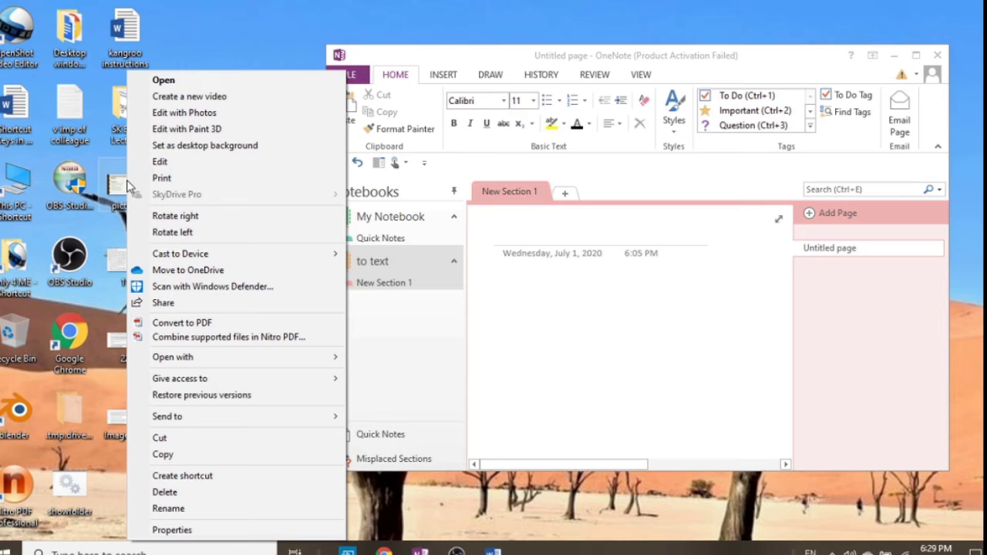
click(191, 460)
click(601, 277)
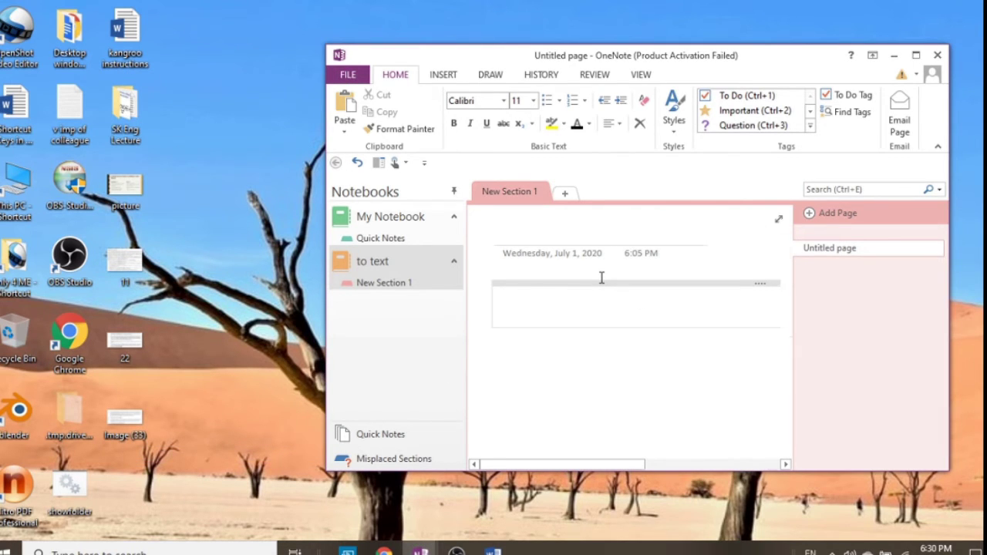
key(ctrl+v)
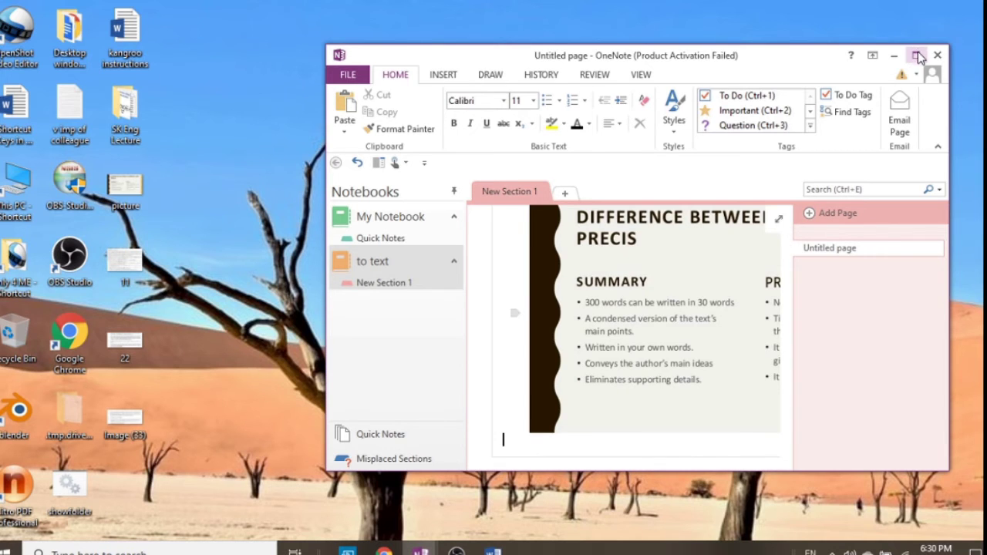
click(917, 56)
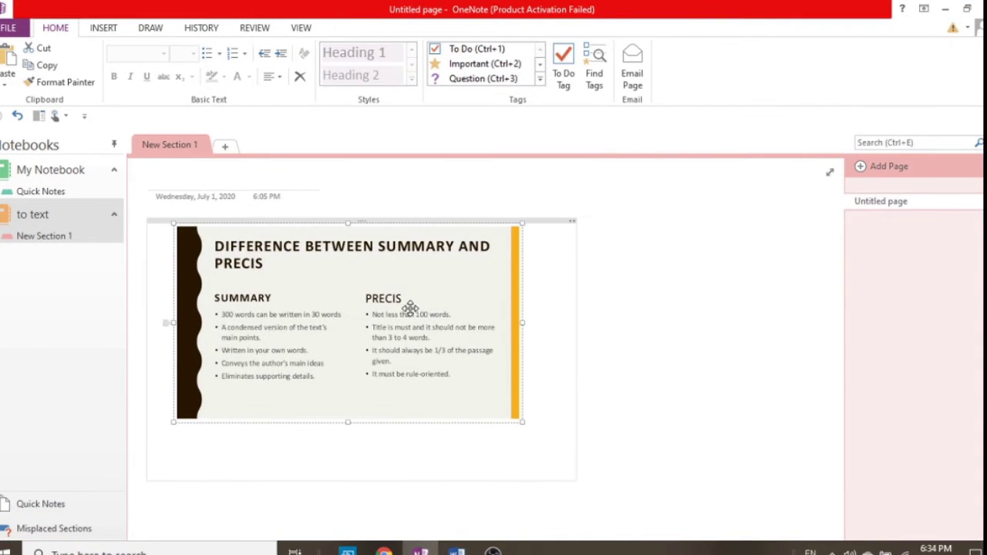
Copy the slide picture's text and paste it as lines below the image.
right_click(409, 308)
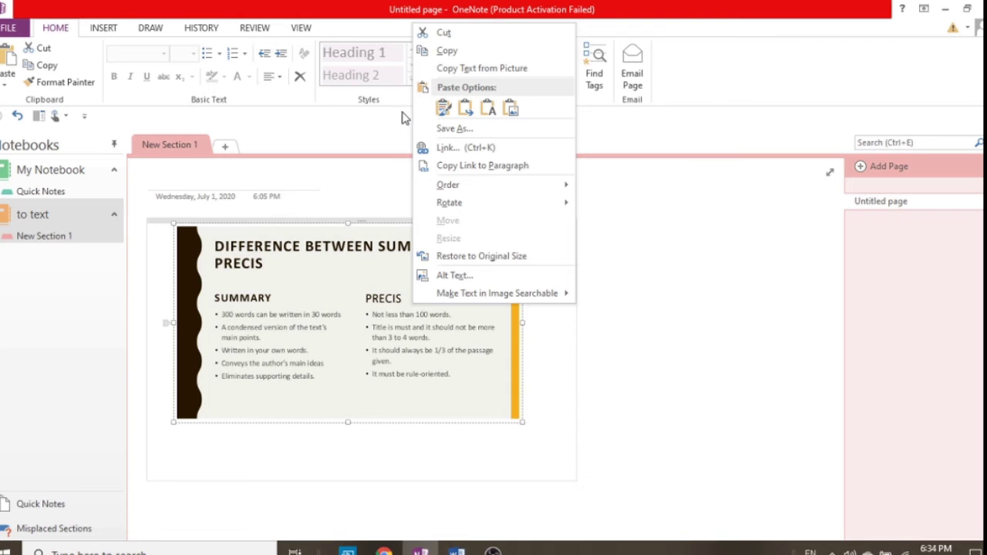
click(441, 68)
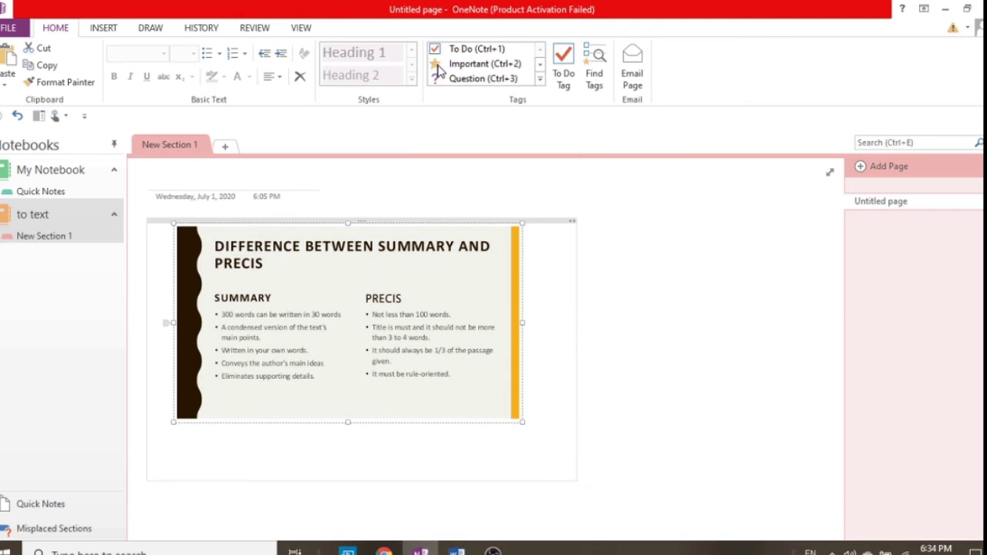
click(337, 451)
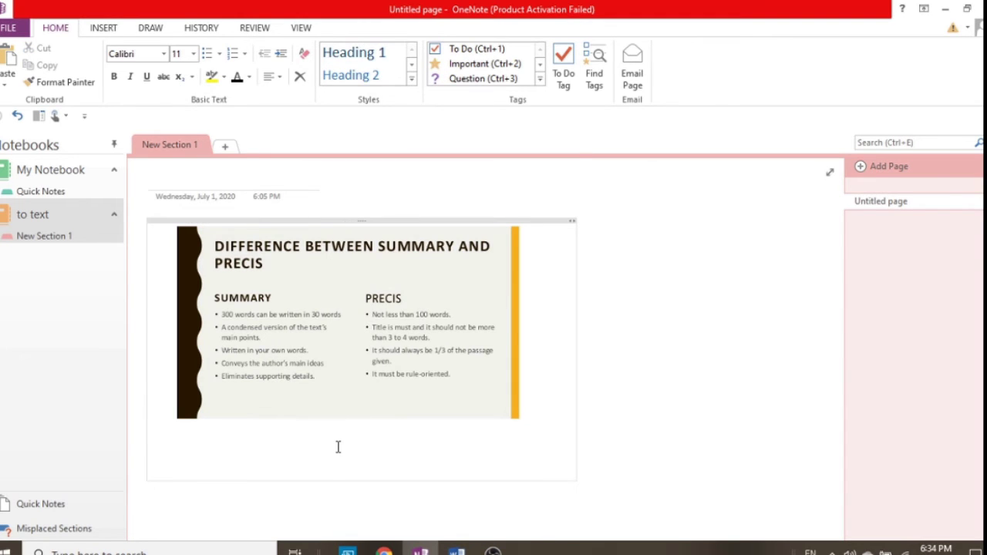
key(ctrl+v)
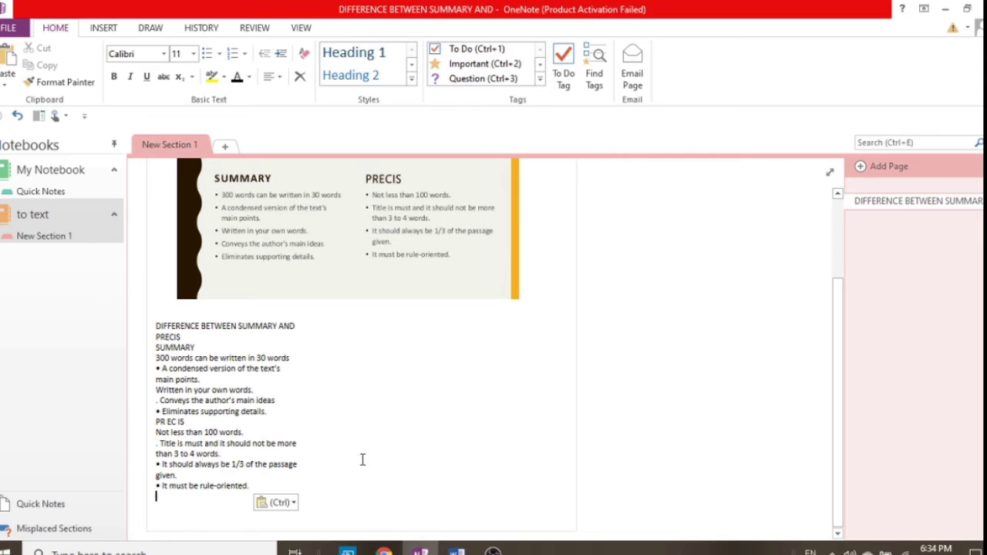
scroll(396, 462, down, 1)
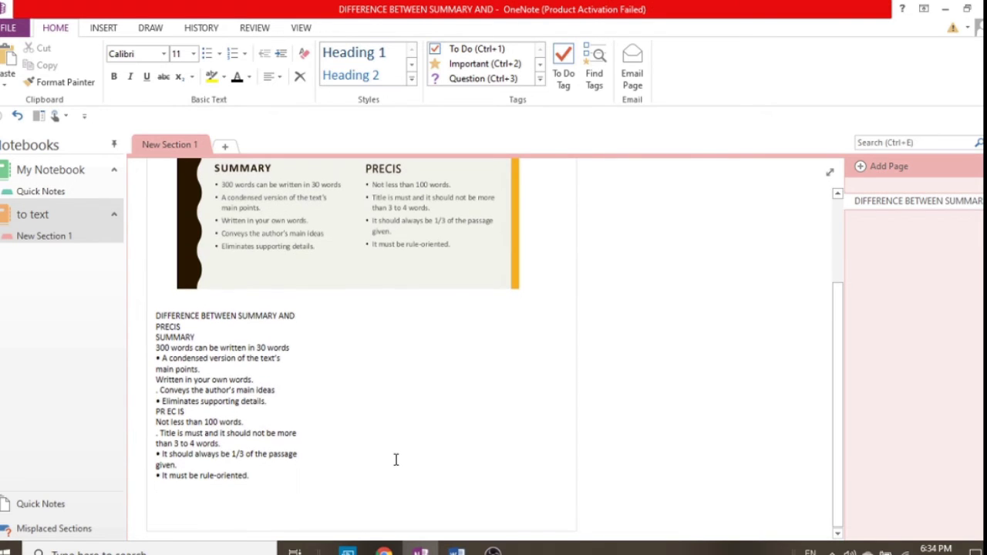
Insert a two-column, one-row table on the page.
click(93, 29)
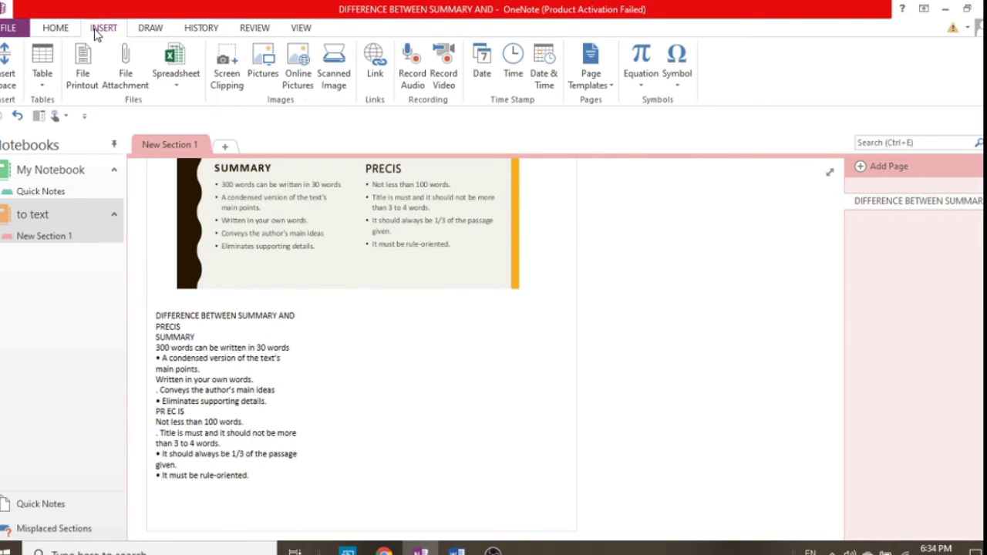
click(42, 88)
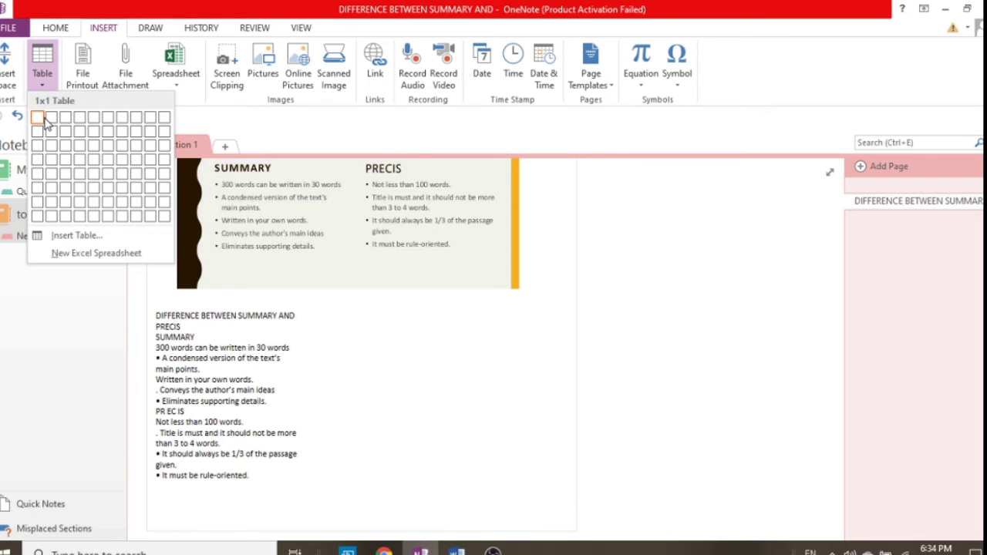
click(50, 118)
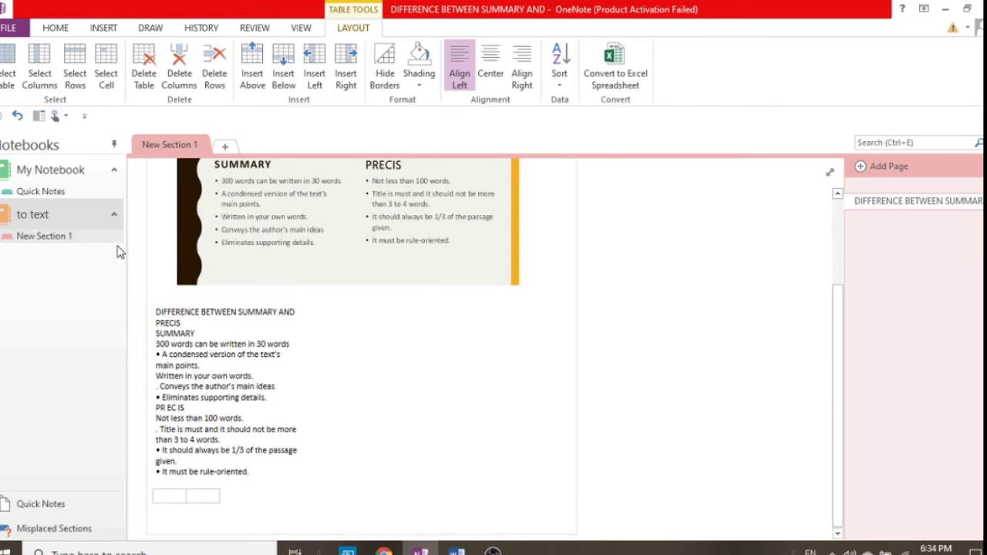
Move the PRECIS text block into the right table cell.
click(256, 468)
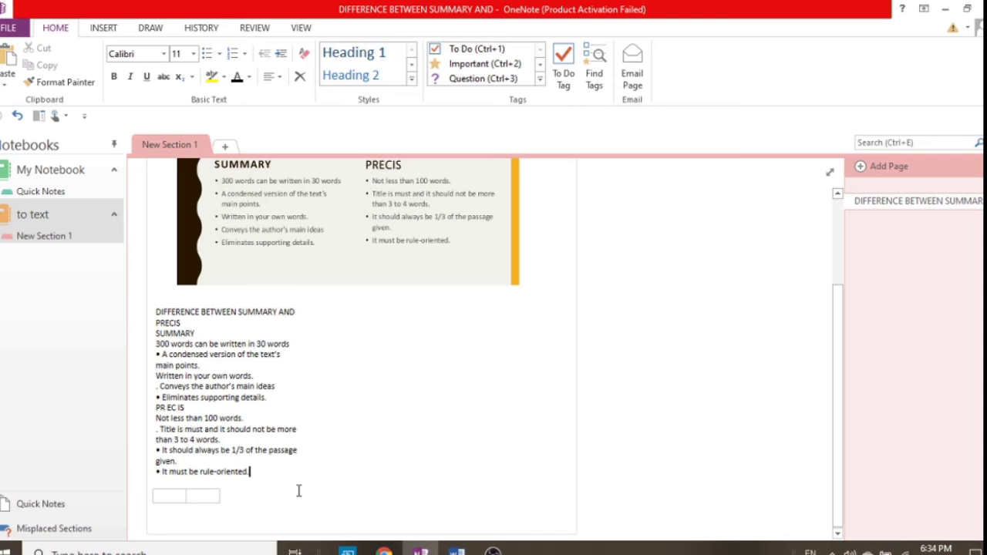
key(shift+Up)
key(shift+Up)
key(shift+Up)
key(shift+Up)
key(shift+Up)
key(shift+Up)
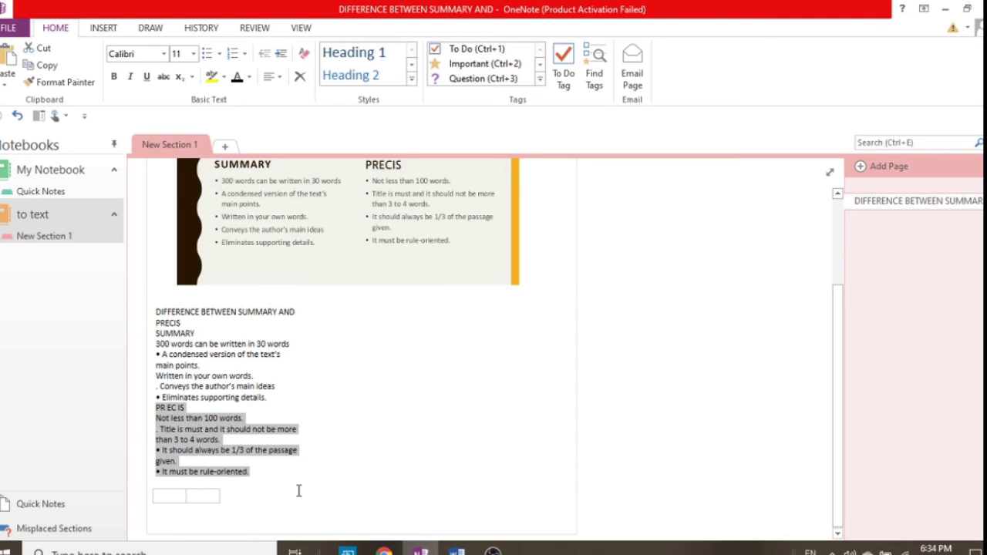
key(Delete)
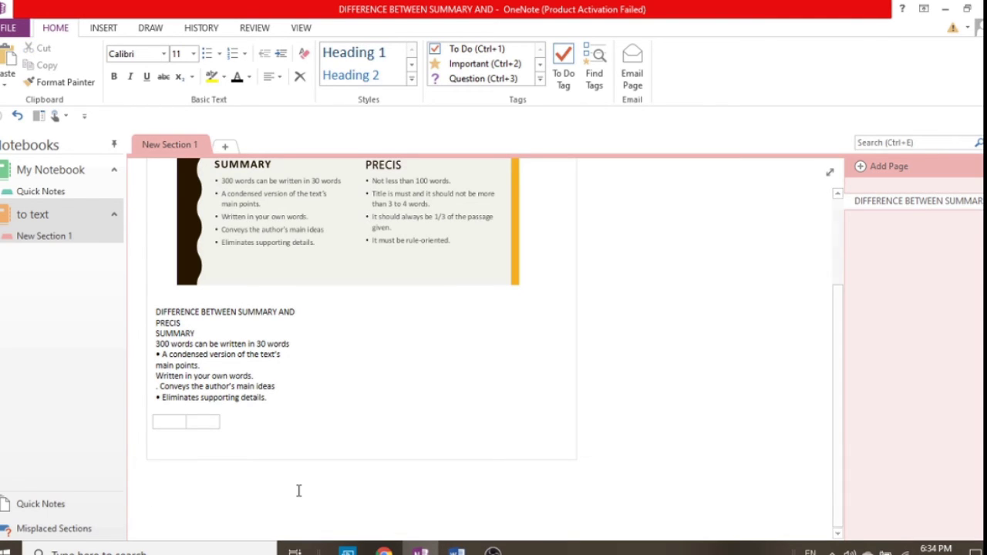
click(212, 422)
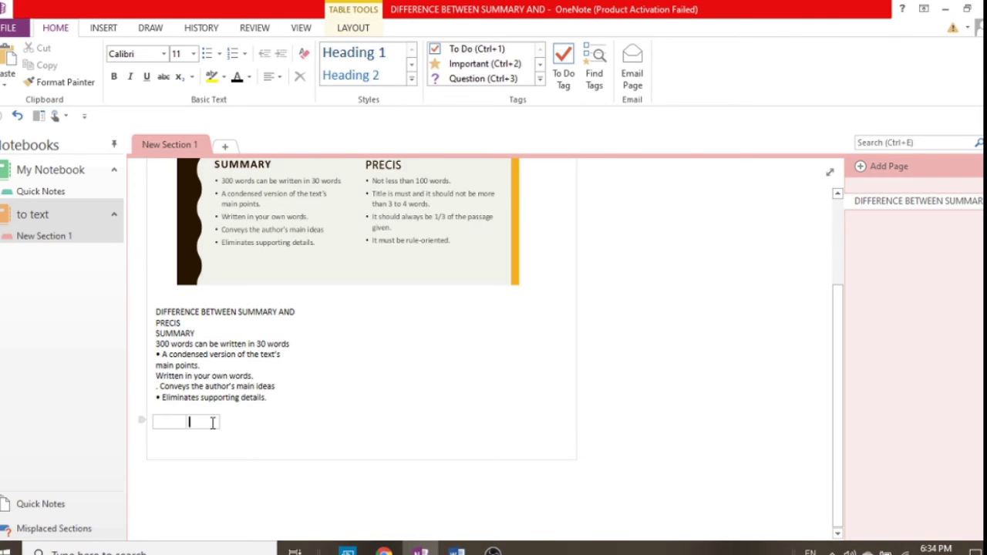
key(ctrl+v)
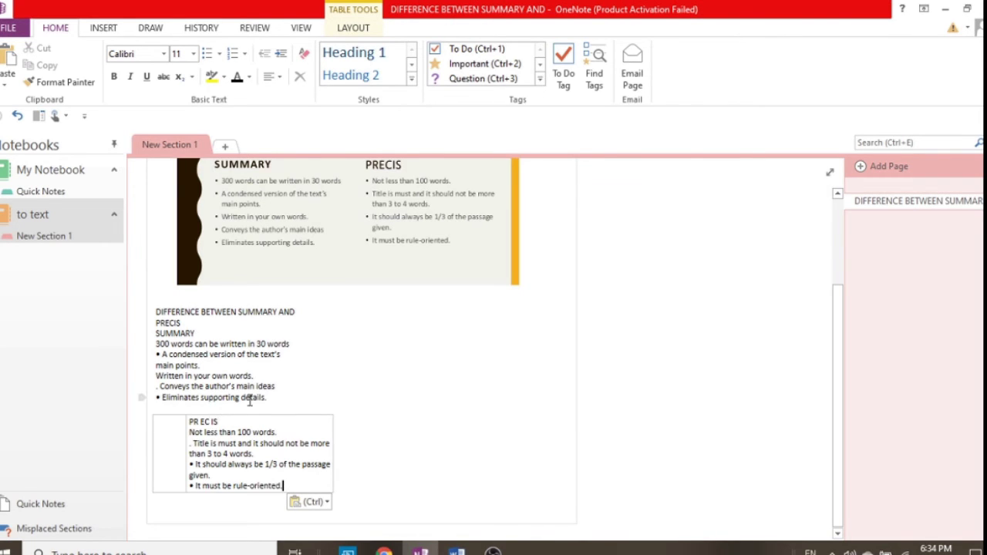
Move the SUMMARY text block into the left table cell.
click(270, 394)
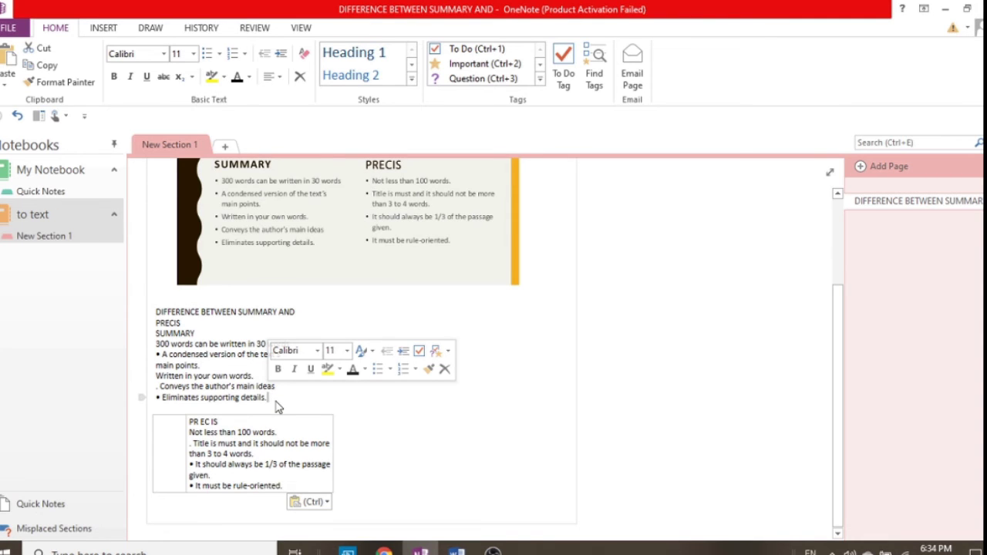
key(shift+Up)
key(shift+Up)
key(shift+Up)
key(shift+Up)
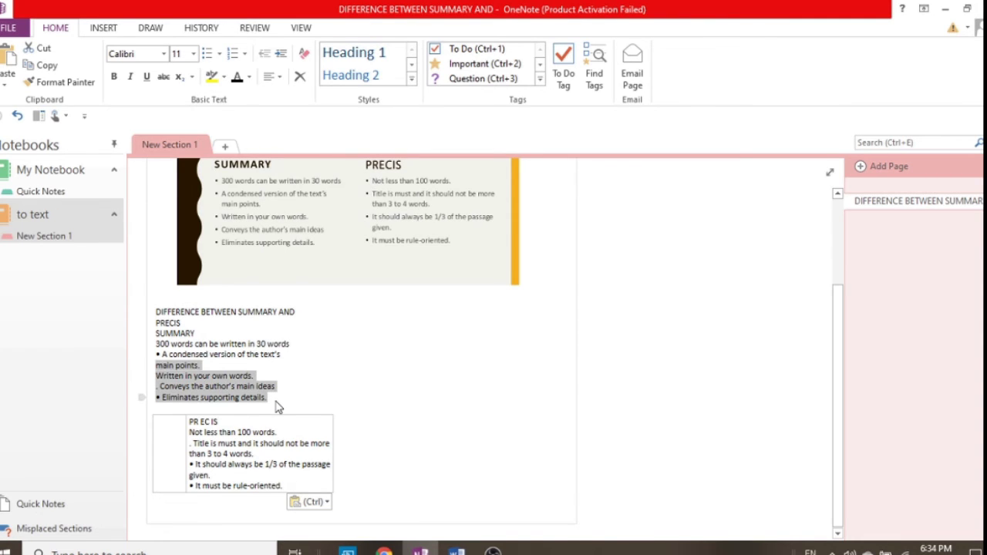
key(shift+Up)
key(shift+Up)
key(shift+Up)
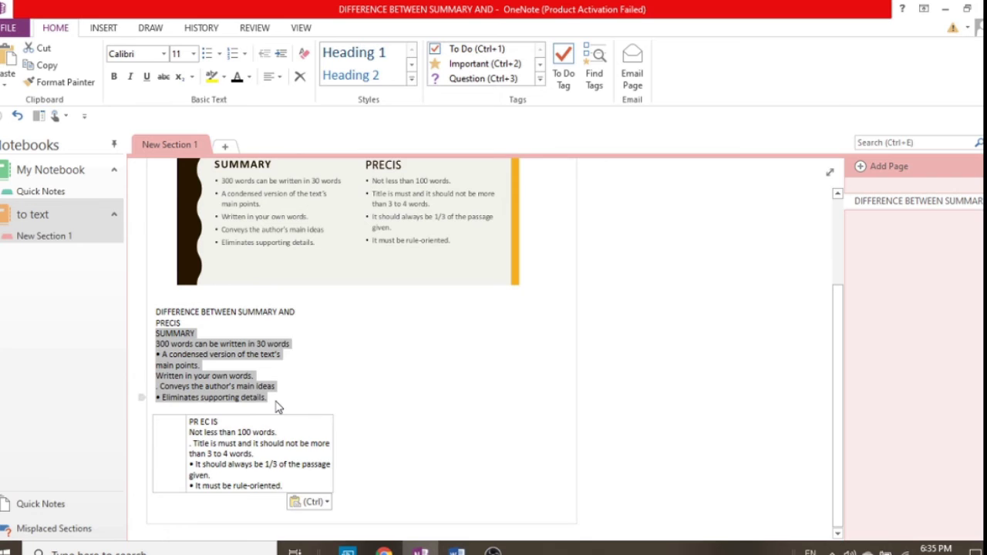
key(Delete)
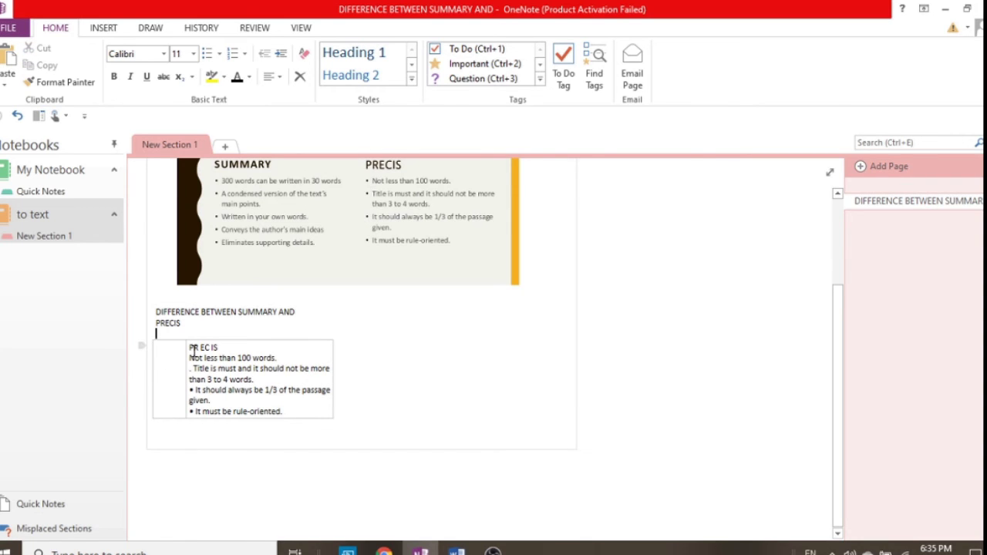
click(166, 365)
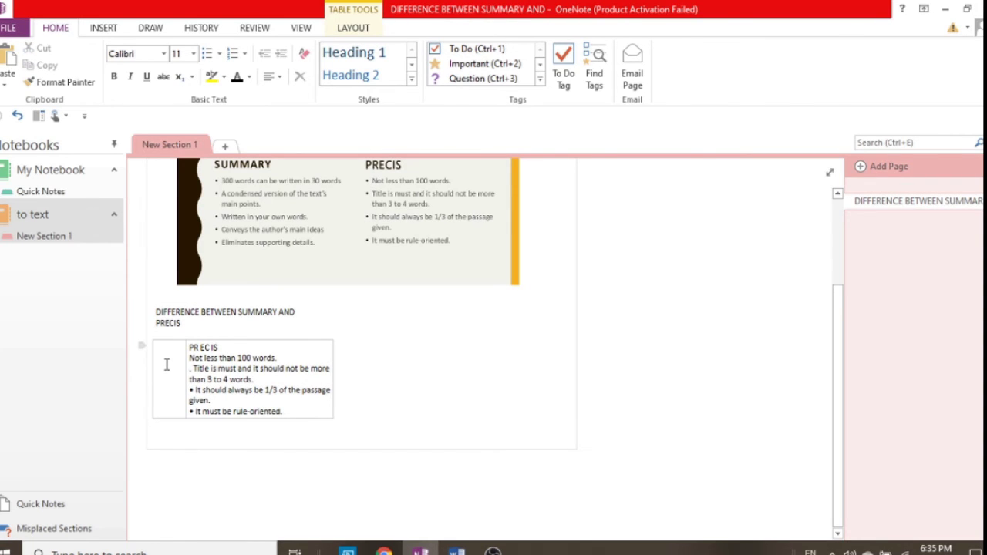
key(ctrl+v)
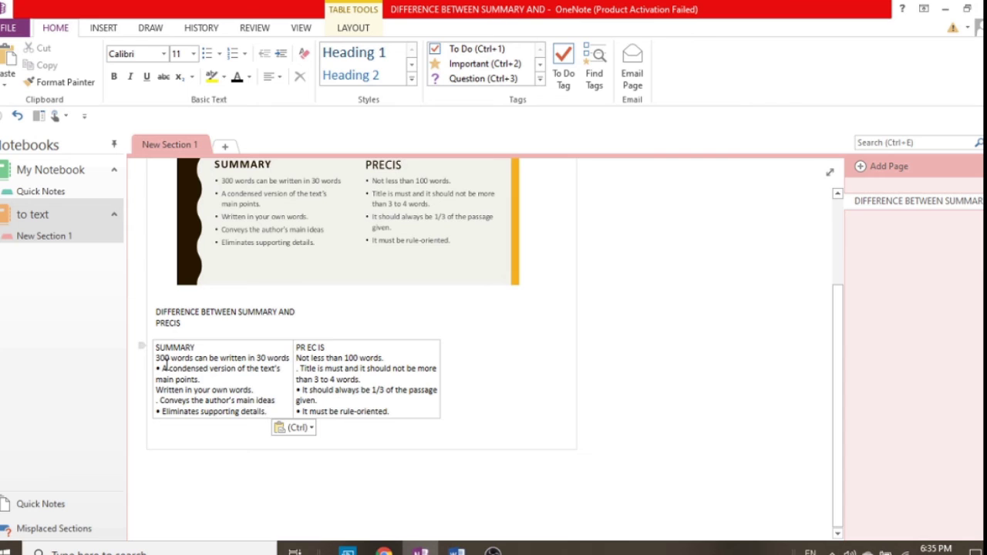
scroll(162, 362, up, 3)
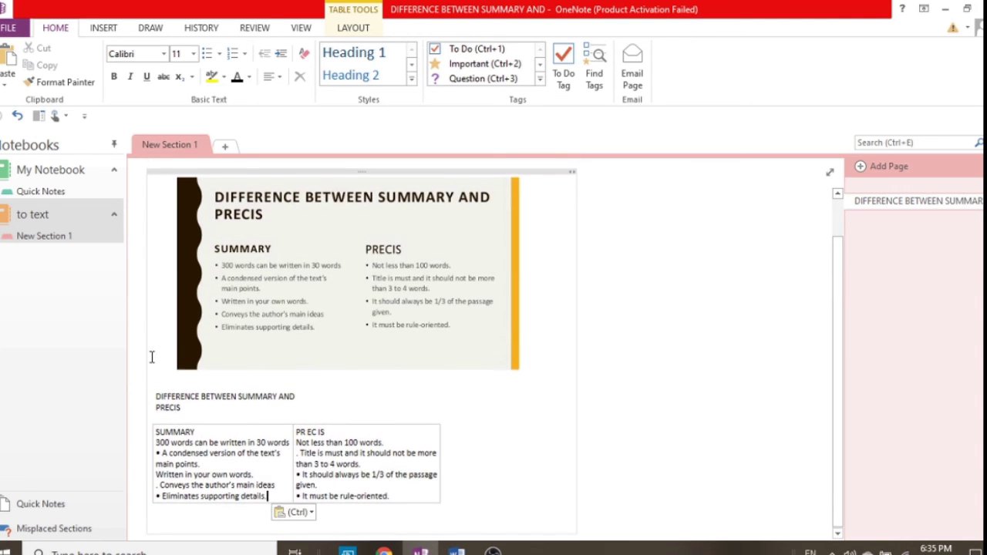
Make the heading bold, 14 point, and joined onto a single line.
triple_click(189, 409)
key(ctrl+b)
click(193, 54)
click(181, 190)
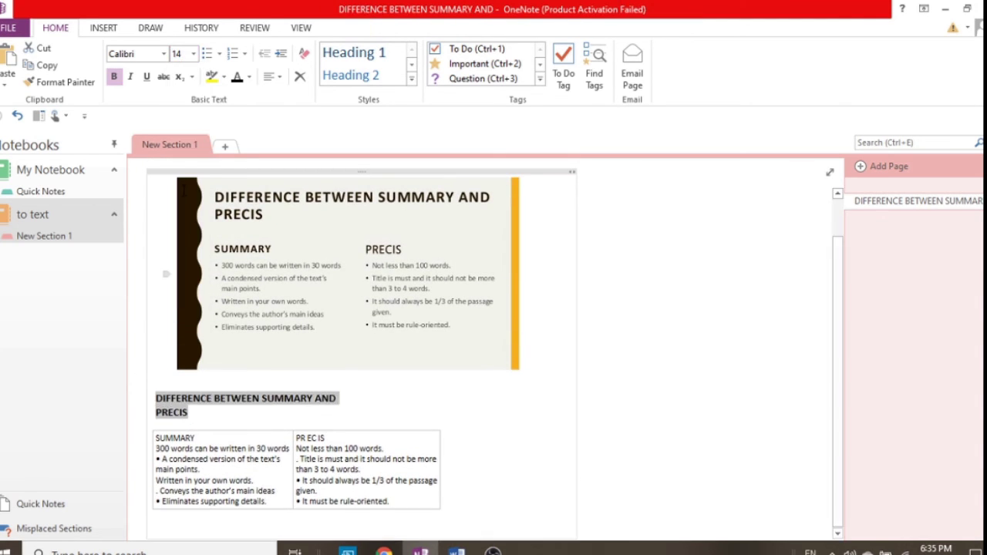
click(340, 398)
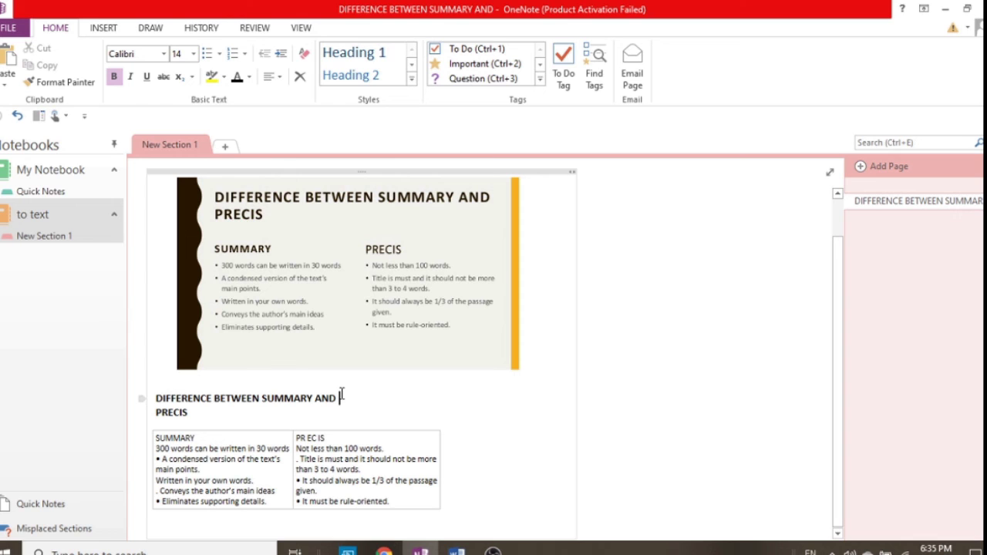
key(Delete)
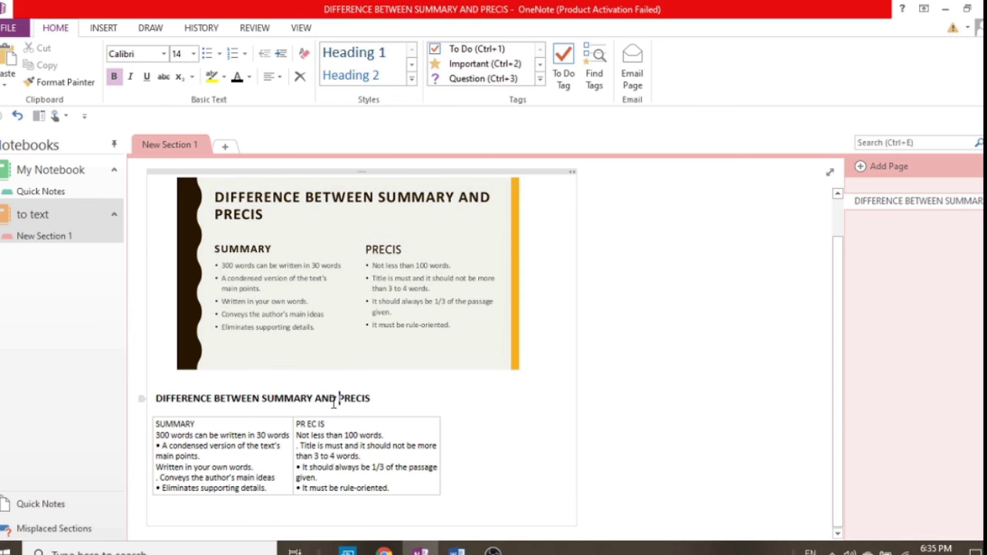
Shift the slide picture slightly to the left.
click(285, 261)
mouse_move(285, 261)
mouse_down()
mouse_move(309, 265)
mouse_move(286, 269)
mouse_up()
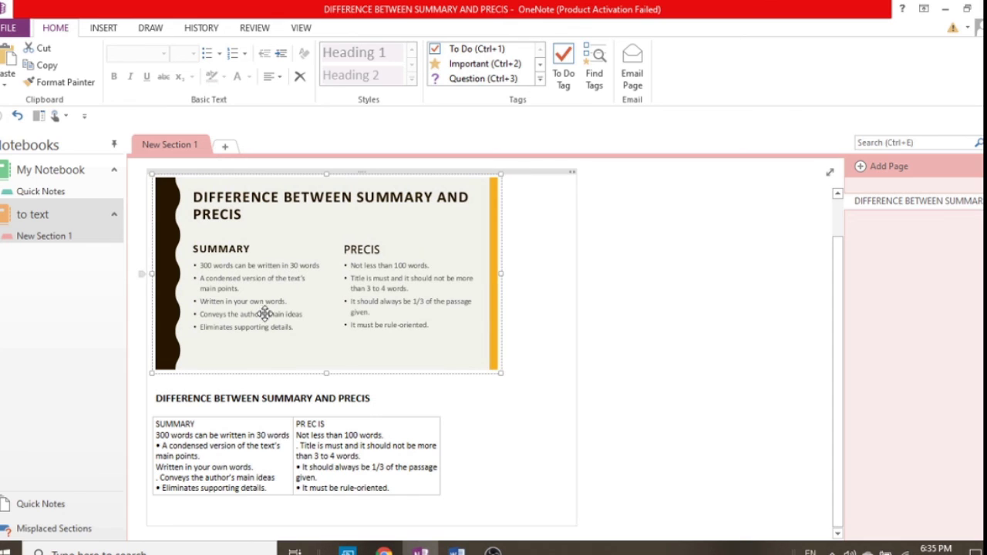
click(238, 438)
Delete, then restore, the SUMMARY points in the left cell.
drag(238, 438, 264, 484)
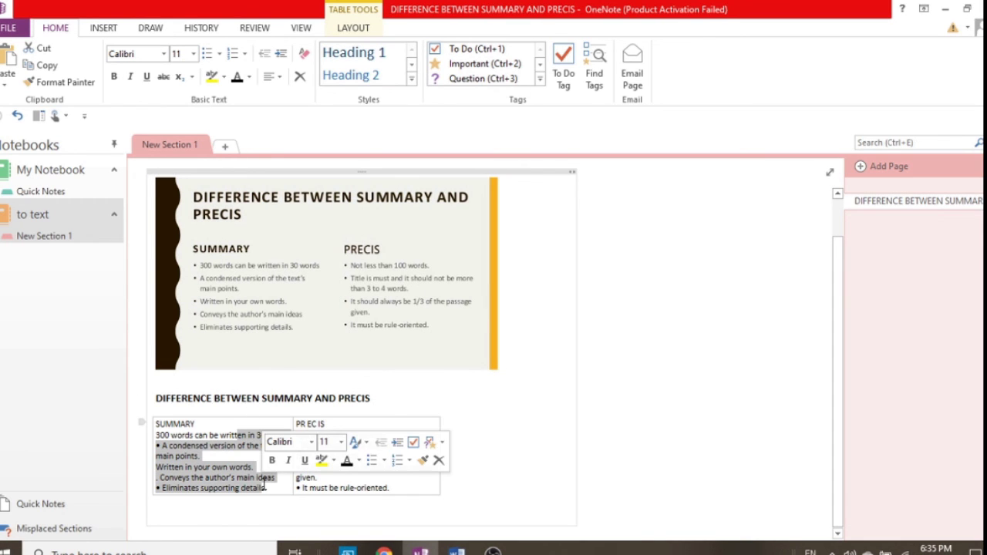
key(Delete)
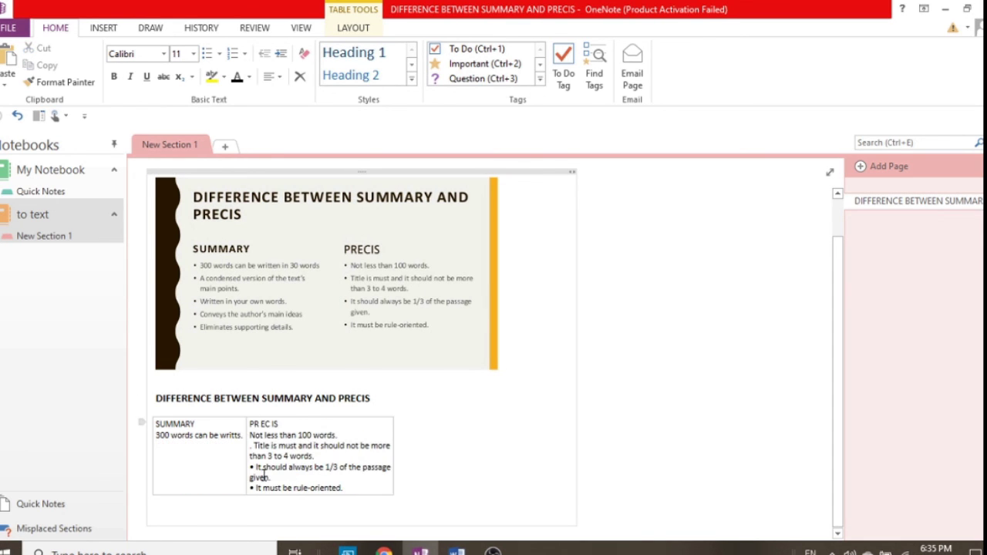
key(ctrl+z)
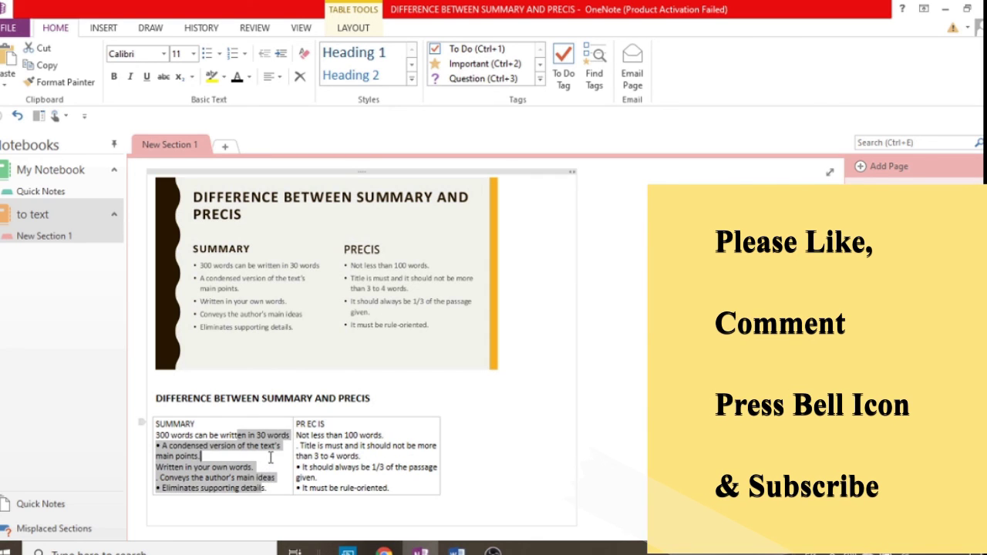
click(270, 456)
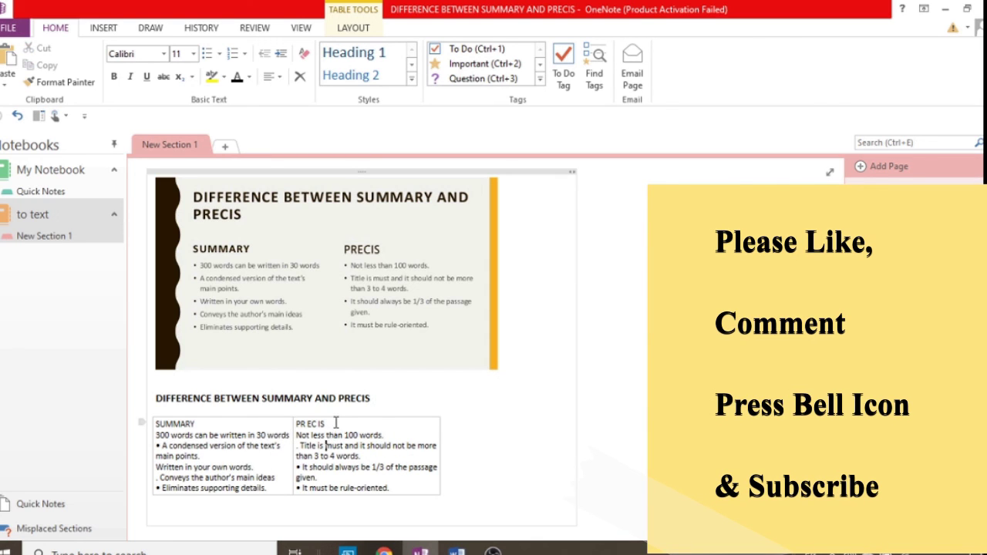